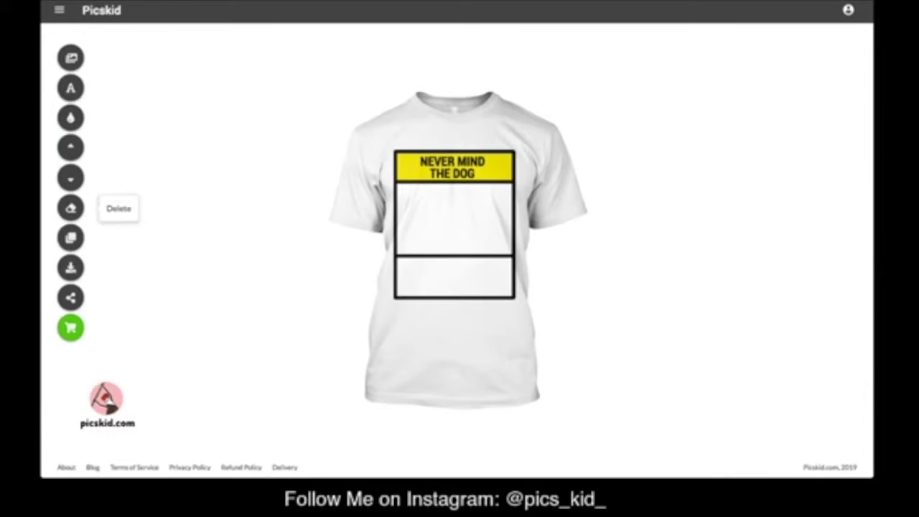
# - Add a new text line in the sign's middle panel reading BEWARE and enlarge it
pyautogui.click(70, 88)
pyautogui.click(119, 96)
pyautogui.moveTo(453, 167); pyautogui.dragTo(454, 197)
pyautogui.doubleClick(453, 197)
pyautogui.write('BEWARE')
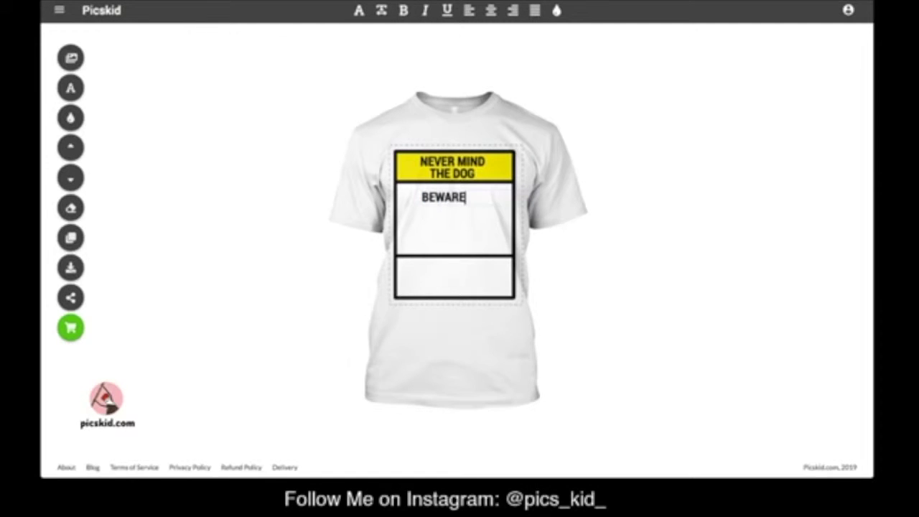
pyautogui.moveTo(466, 204)
pyautogui.mouseDown()
pyautogui.moveTo(502, 211)
pyautogui.moveTo(450, 199)
pyautogui.mouseUp()
pyautogui.click(237, 144)
# - Add the black bone clipart from the Bulldog collection to the design
pyautogui.click(70, 57)
pyautogui.click(205, 349)
pyautogui.scroll(-5, 460, 251)
pyautogui.scroll(-3, 460, 251)
pyautogui.scroll(2, 459, 251)
pyautogui.click(696, 223)
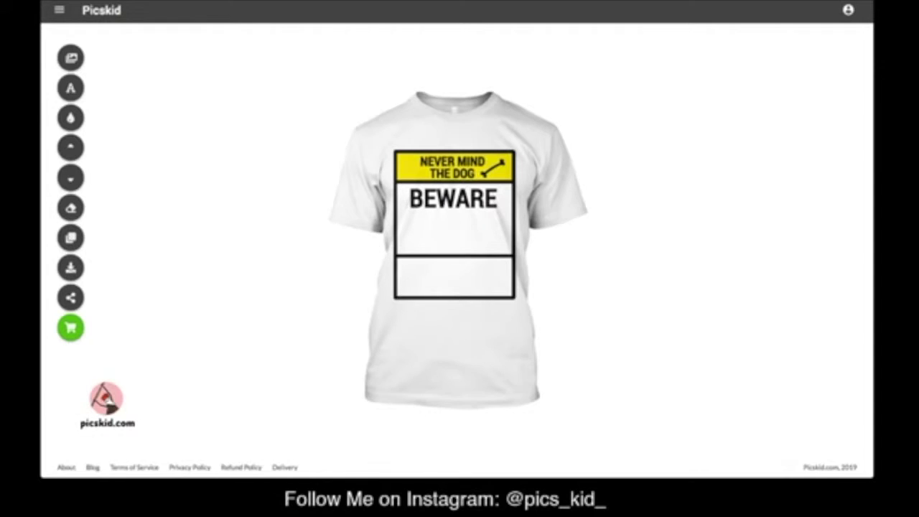
# - Open the site's main menu after viewing the BEWARE OF WIFE reference pin
pyautogui.click(59, 10)
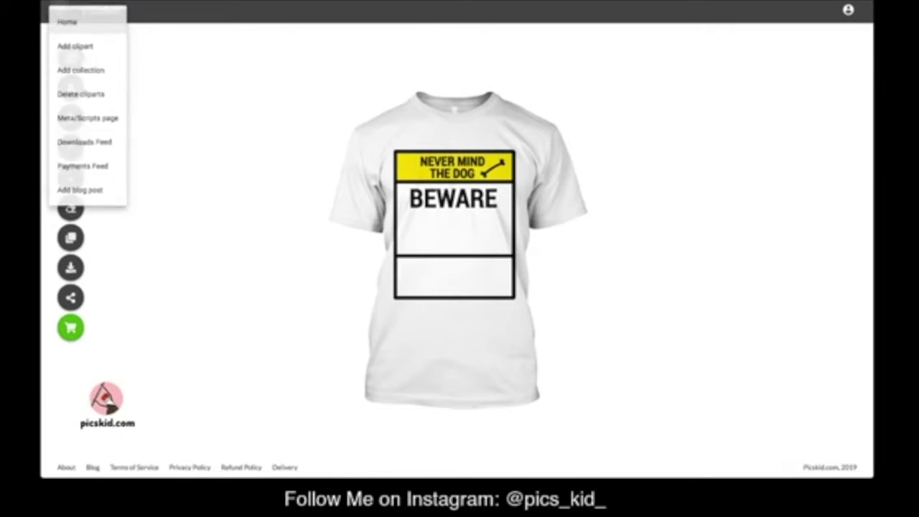
# - Return to the T-shirt editor, browse the clipart gallery, and delete the bone clipart
pyautogui.click(74, 43)
pyautogui.click(59, 10)
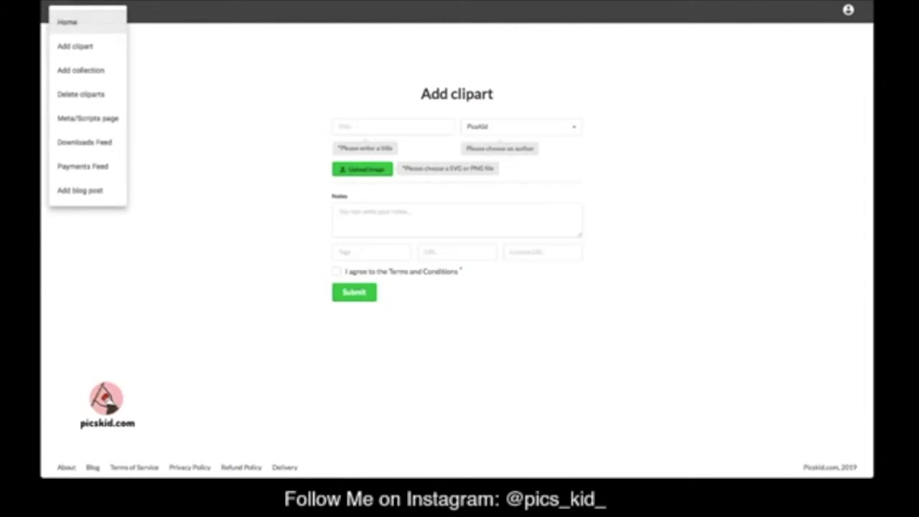
pyautogui.click(65, 19)
pyautogui.click(70, 57)
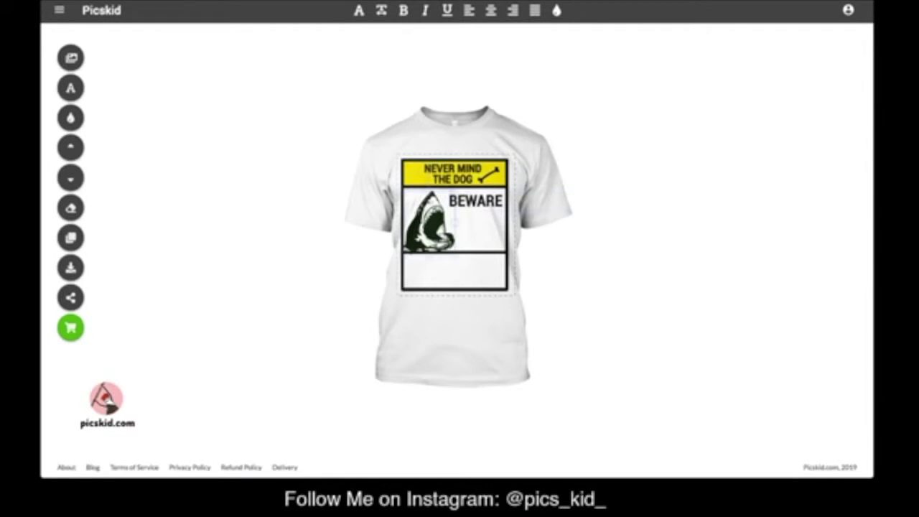
pyautogui.click(70, 207)
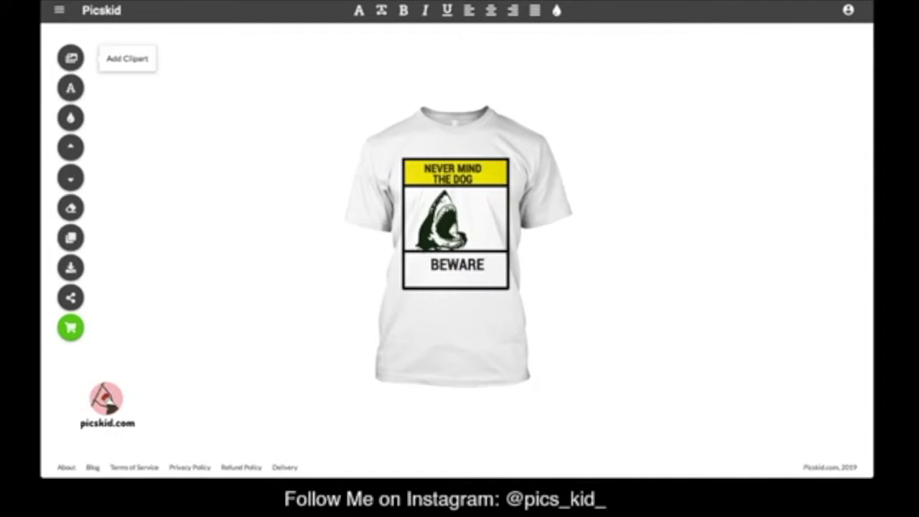
# - Place a yellow warning triangle from the CAUTION DESIGN clipart collection beside the shark
pyautogui.click(70, 57)
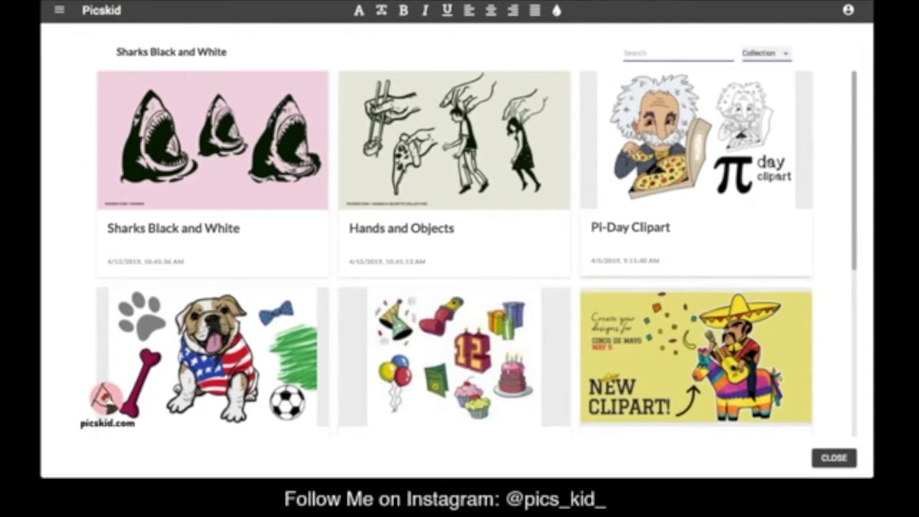
pyautogui.scroll(-10, 455, 251)
pyautogui.scroll(-3, 454, 251)
pyautogui.scroll(-3, 454, 251)
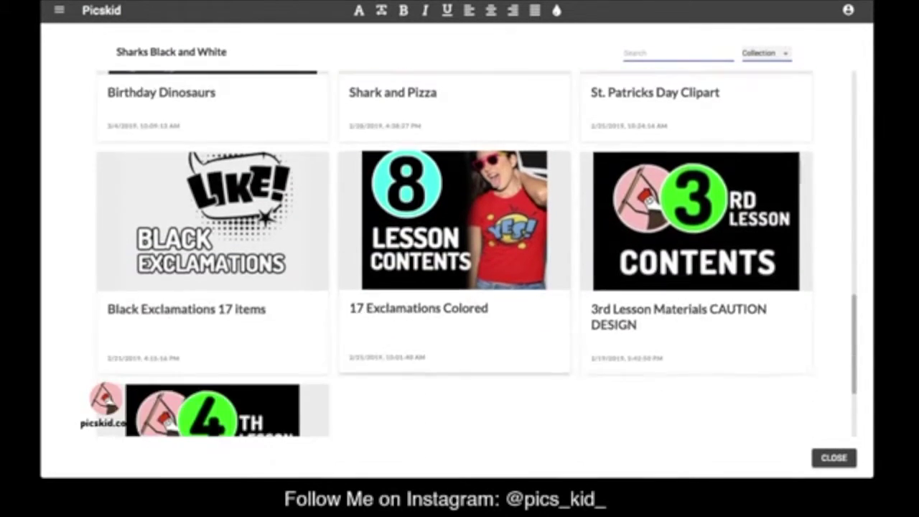
pyautogui.click(695, 223)
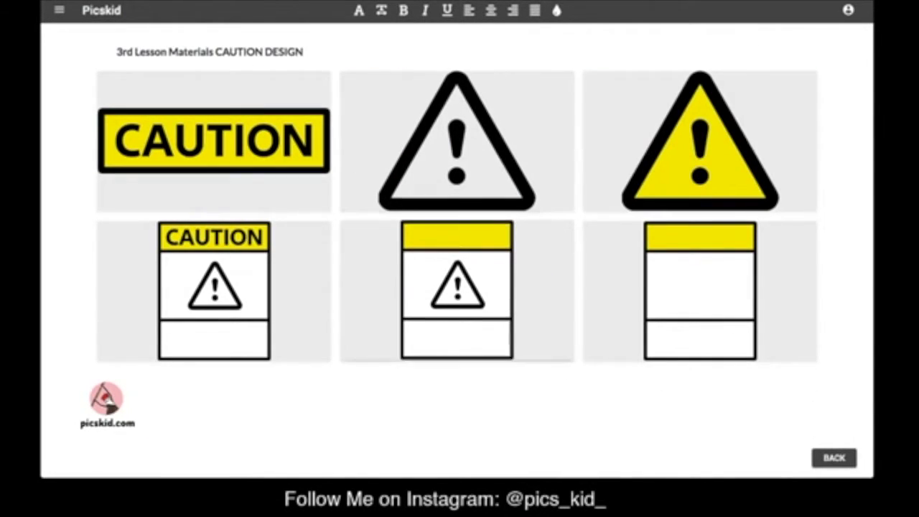
pyautogui.click(700, 144)
pyautogui.moveTo(425, 185)
pyautogui.mouseDown()
pyautogui.moveTo(476, 215)
pyautogui.moveTo(484, 238)
pyautogui.mouseUp()
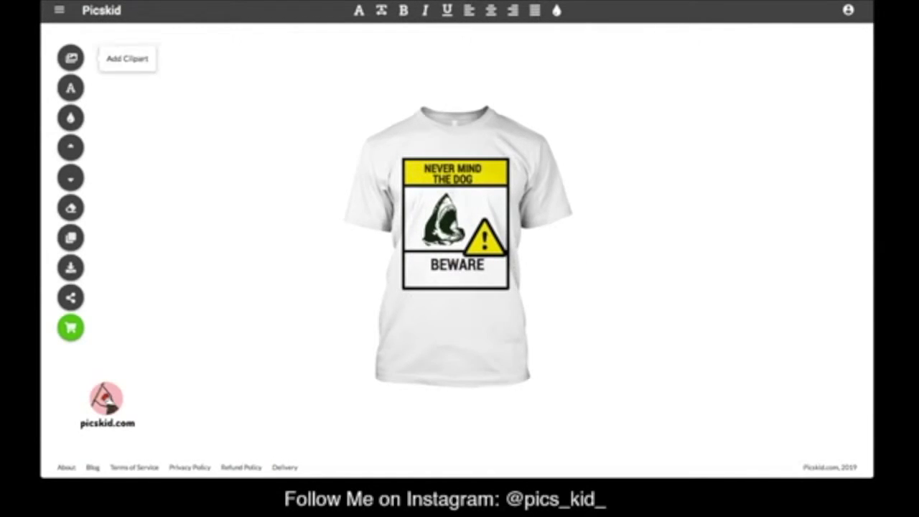
pyautogui.click(71, 58)
pyautogui.click(455, 143)
# - Add the Hands and Objects clipart of a hand holding a dangling man
pyautogui.click(165, 140)
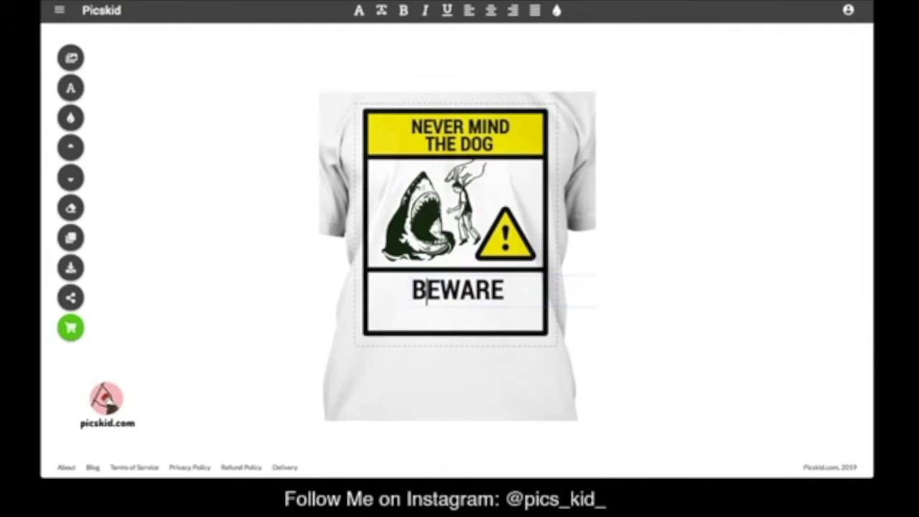
# - Duplicate BEWARE and edit the lines so the bottom panel reads BEWARE above WIFE
pyautogui.click(70, 237)
pyautogui.moveTo(491, 301); pyautogui.dragTo(491, 316)
pyautogui.doubleClick(491, 315)
pyautogui.write('OF WIF')
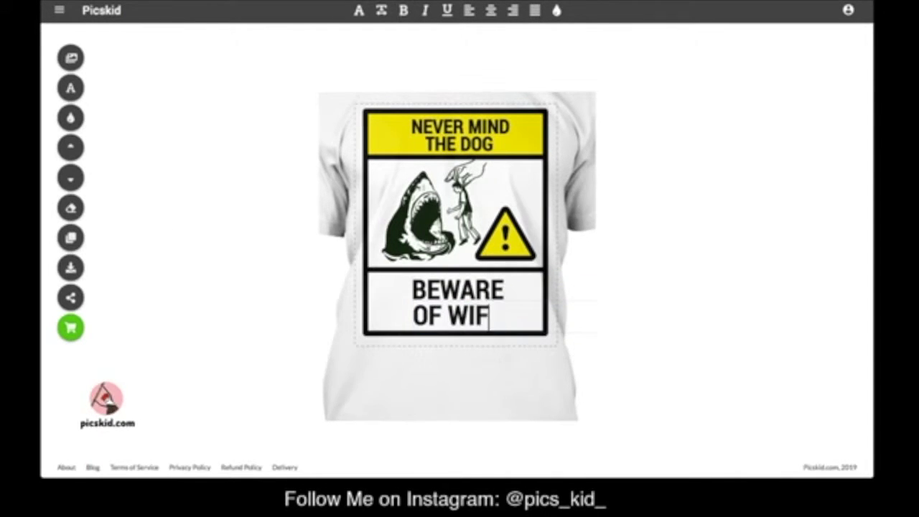
pyautogui.write('E')
pyautogui.click(457, 312)
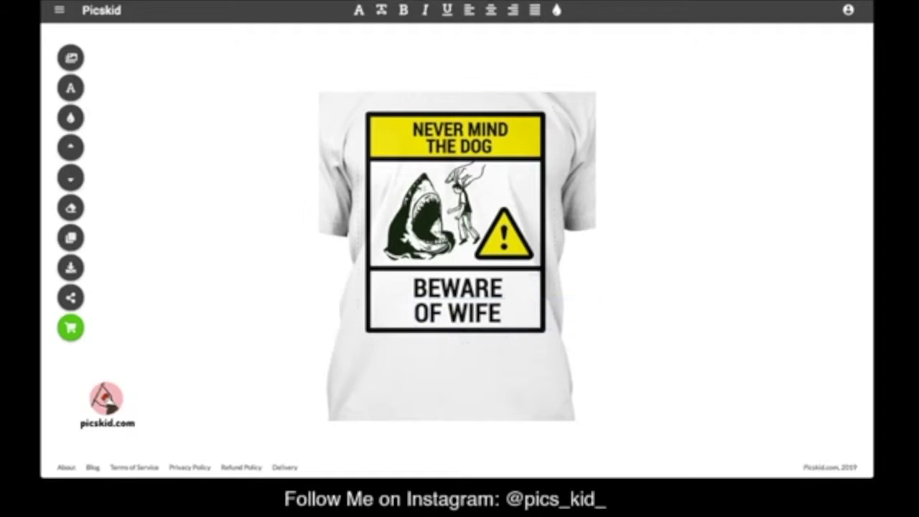
pyautogui.doubleClick(502, 289)
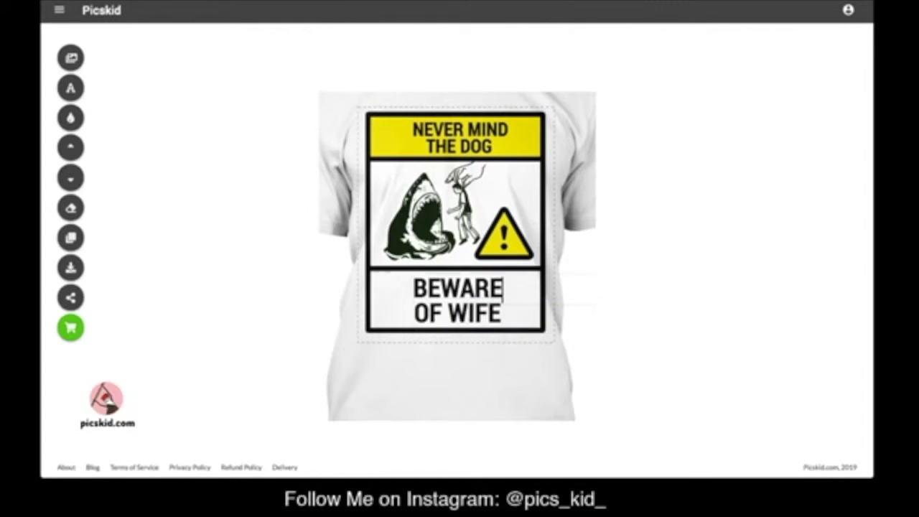
pyautogui.write(' OF')
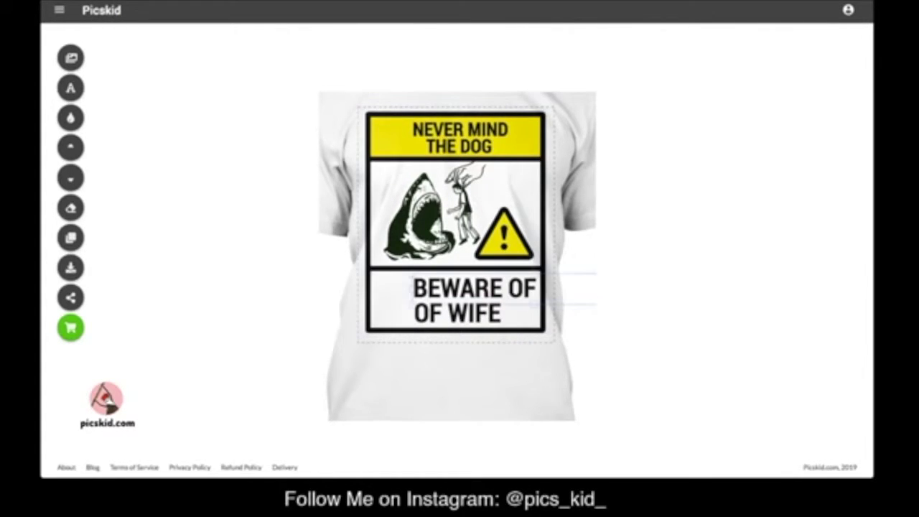
pyautogui.click(415, 314)
pyautogui.press('BackSpace')
pyautogui.press('BackSpace')
pyautogui.press('BackSpace')
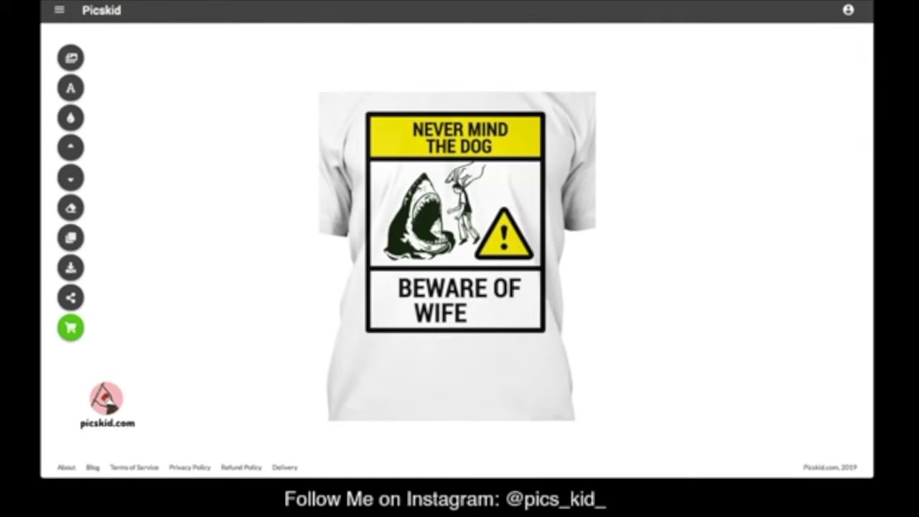
pyautogui.press('Escape')
pyautogui.click(459, 137)
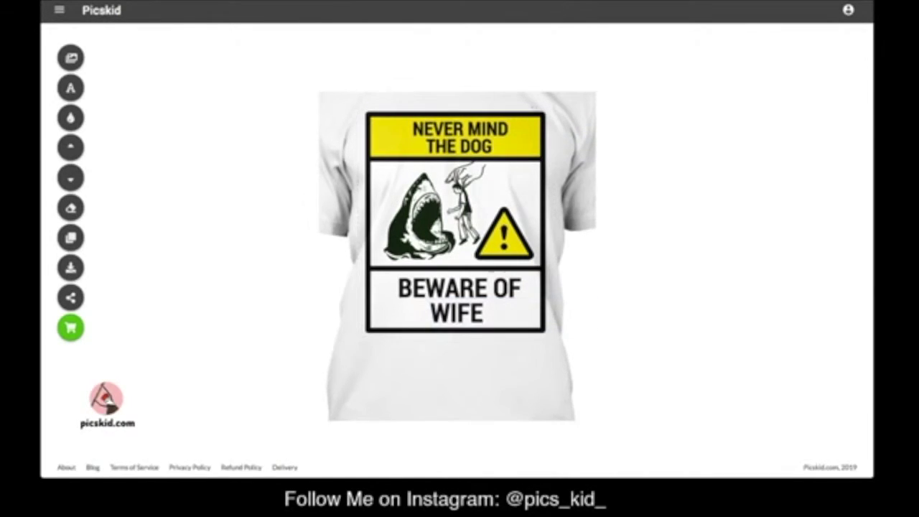
pyautogui.doubleClick(507, 288)
pyautogui.press('BackSpace')
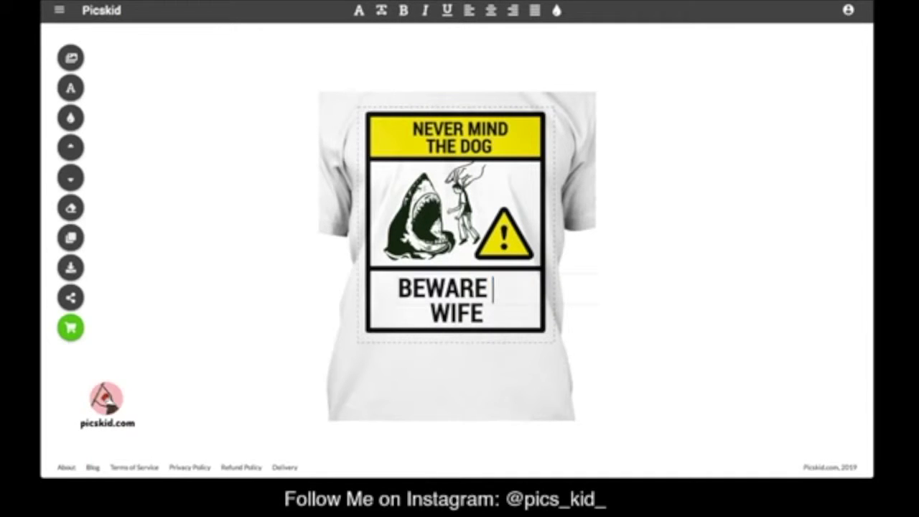
pyautogui.press('BackSpace')
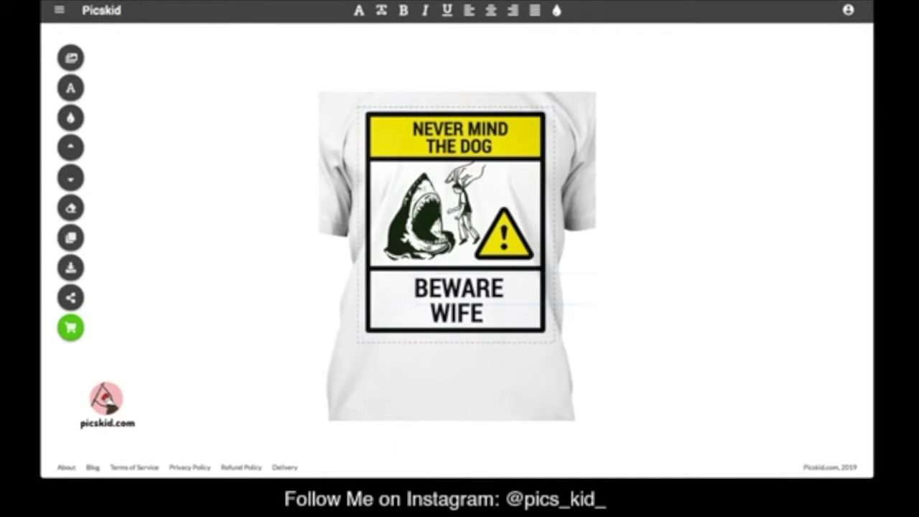
# - Add a small uppercase OF text and position it just left of WIFE
pyautogui.moveTo(459, 146); pyautogui.dragTo(516, 309)
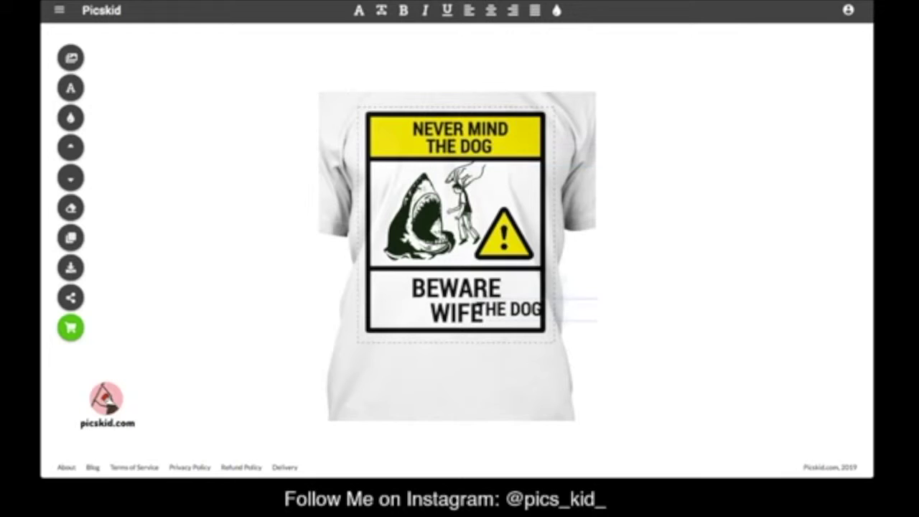
pyautogui.write('of')
pyautogui.moveTo(485, 310); pyautogui.dragTo(417, 309)
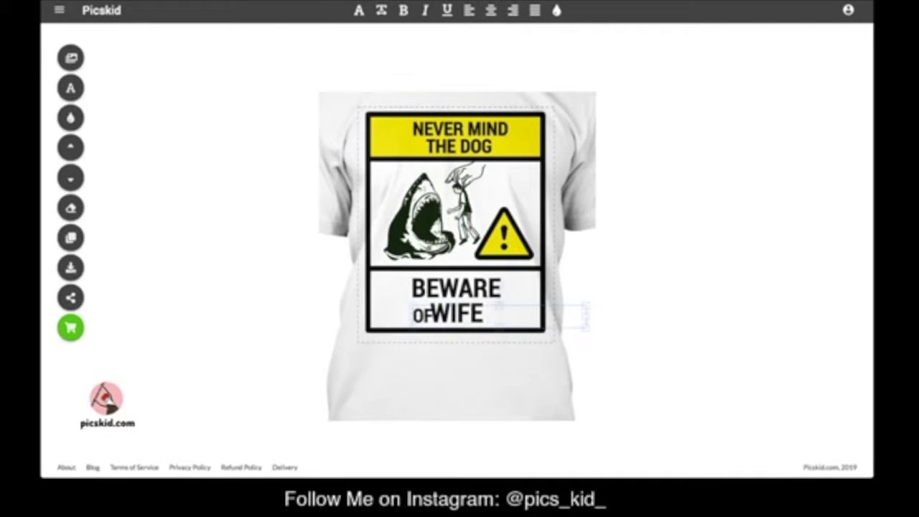
pyautogui.press('BackSpace')
pyautogui.press('BackSpace')
pyautogui.write('OF')
pyautogui.moveTo(426, 320); pyautogui.dragTo(419, 310)
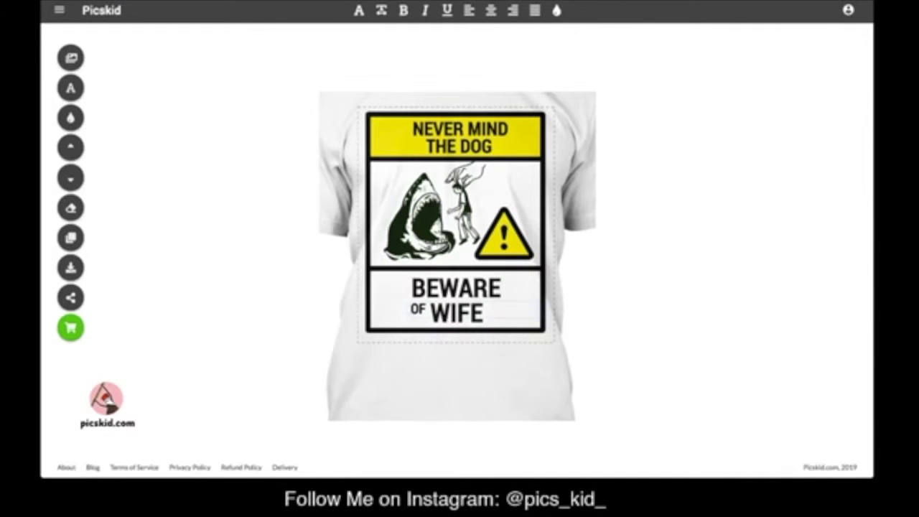
pyautogui.moveTo(418, 309); pyautogui.dragTo(423, 308)
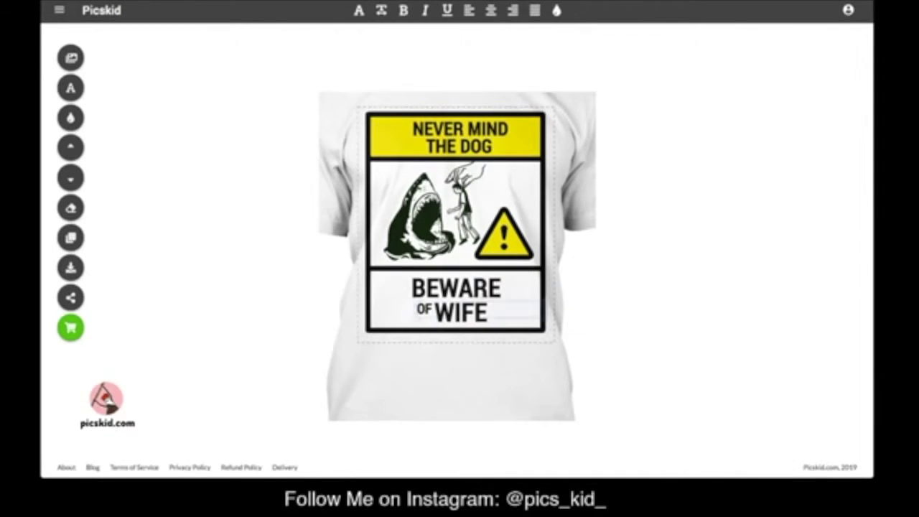
pyautogui.press('Escape')
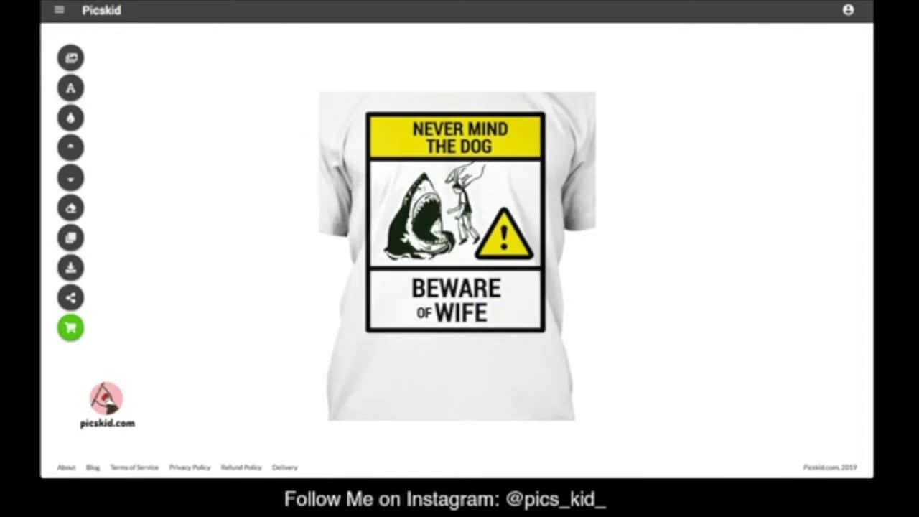
pyautogui.click(424, 313)
pyautogui.moveTo(430, 313); pyautogui.dragTo(425, 312)
pyautogui.press('Escape')
pyautogui.click(424, 313)
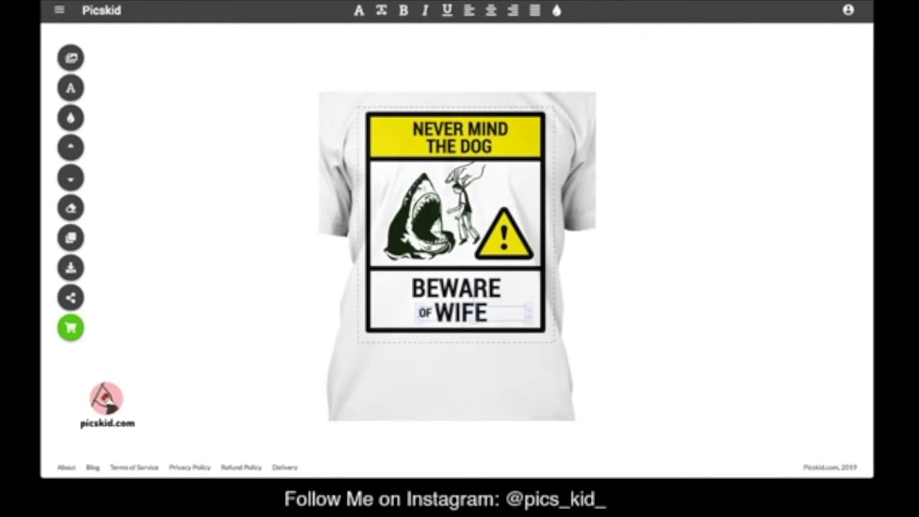
# - Shrink the warning triangle and nudge the hanging man and shark slightly right
pyautogui.press('Escape')
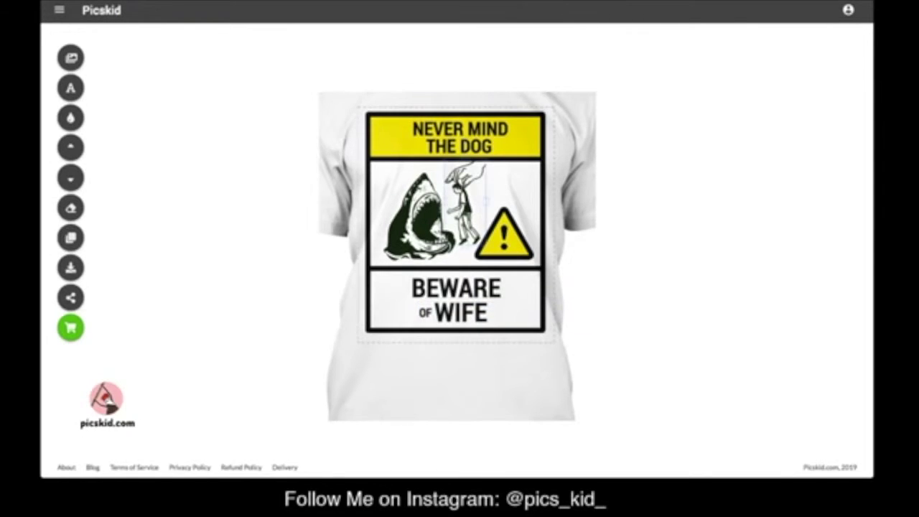
pyautogui.moveTo(476, 209); pyautogui.dragTo(485, 219)
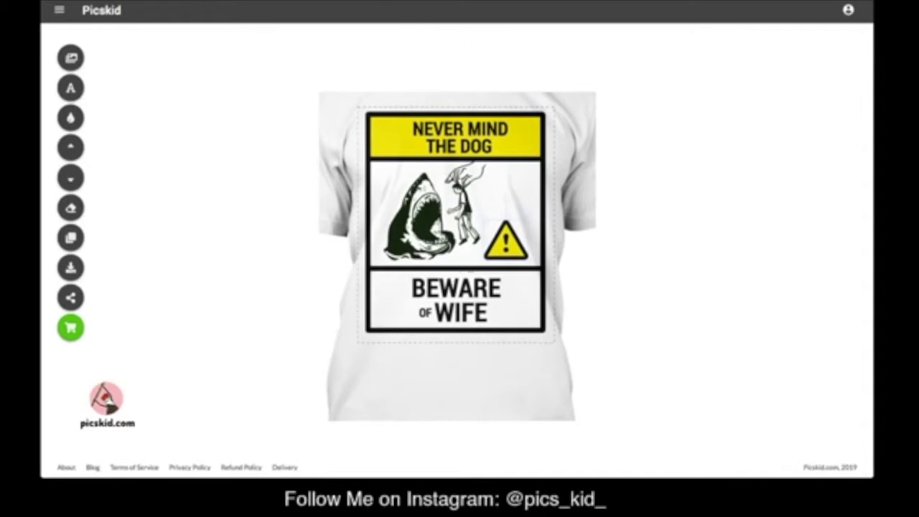
pyautogui.moveTo(465, 204); pyautogui.dragTo(472, 203)
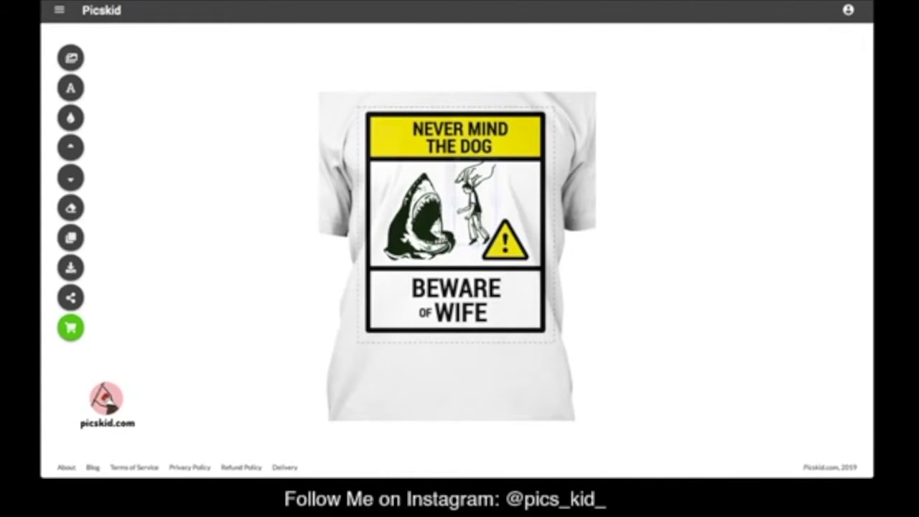
pyautogui.moveTo(420, 216); pyautogui.dragTo(430, 216)
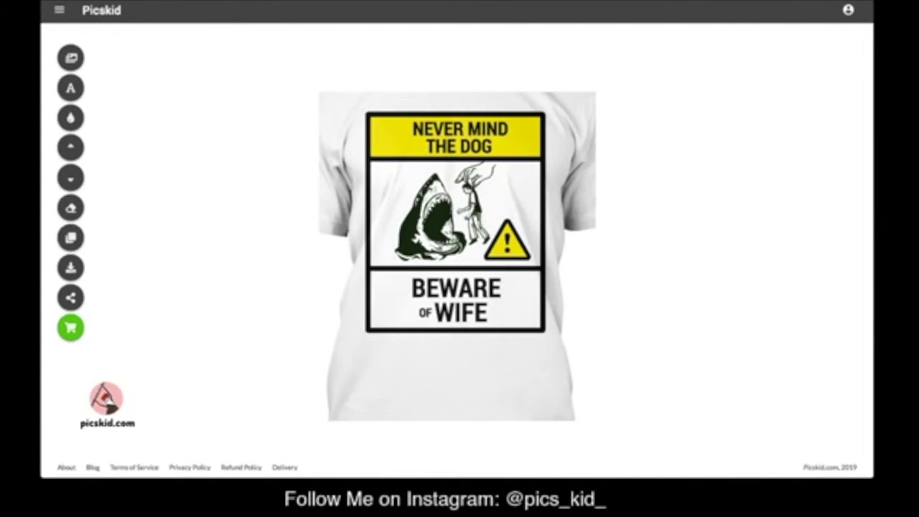
pyautogui.click(431, 216)
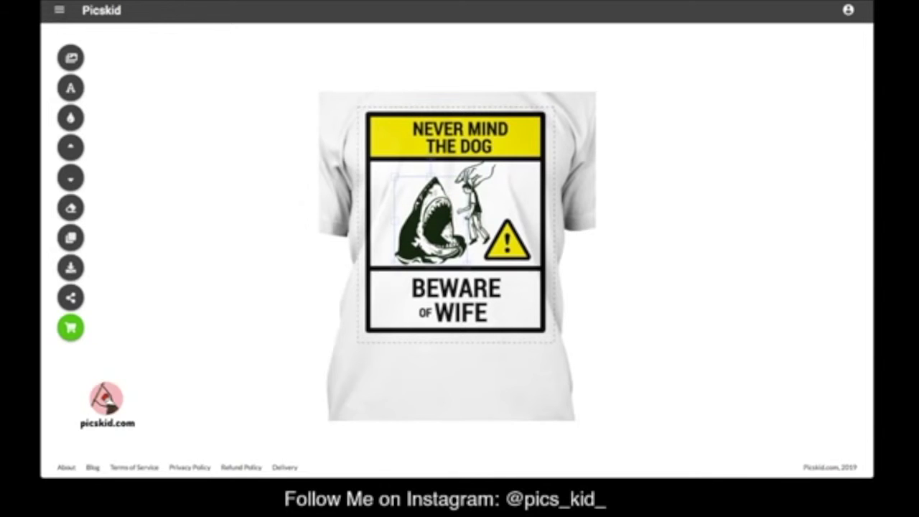
pyautogui.moveTo(431, 219); pyautogui.dragTo(430, 217)
pyautogui.press('Escape')
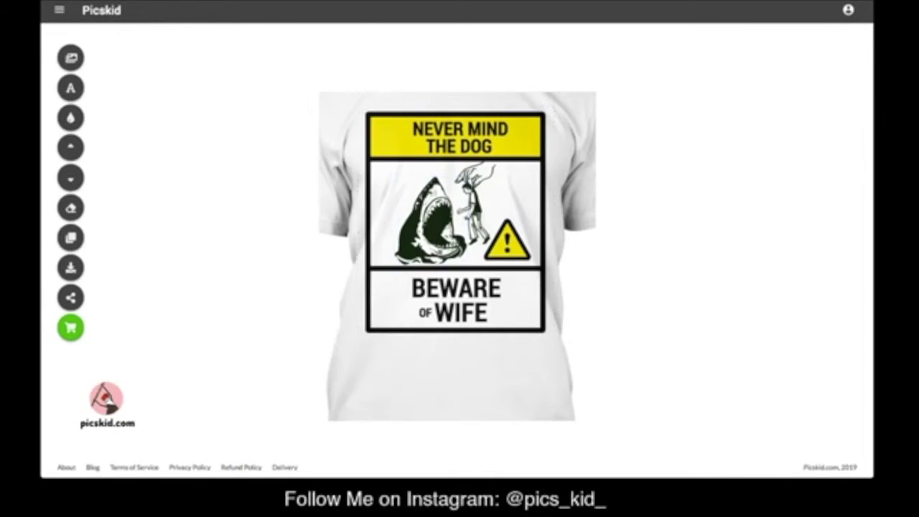
# - Select the BEWARE OF WIFE text, then the NEVER MIND THE DOG banner text
pyautogui.click(455, 289)
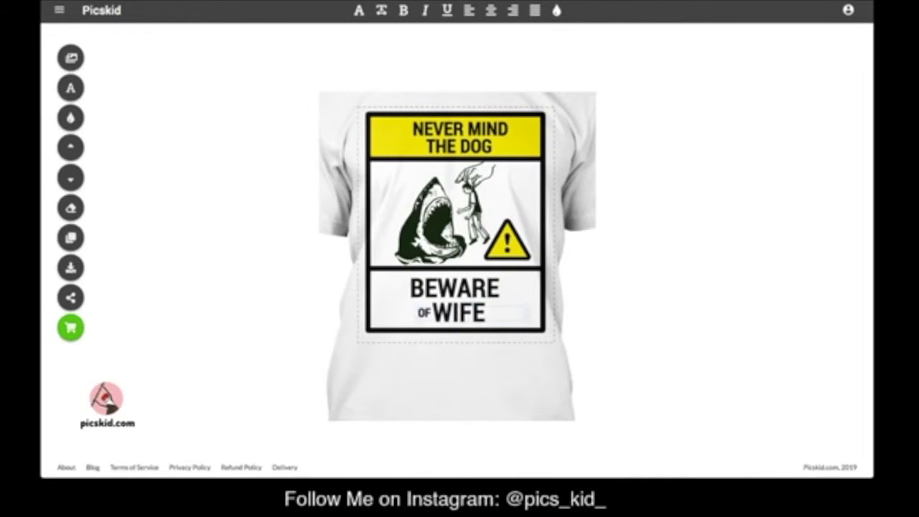
pyautogui.press('Escape')
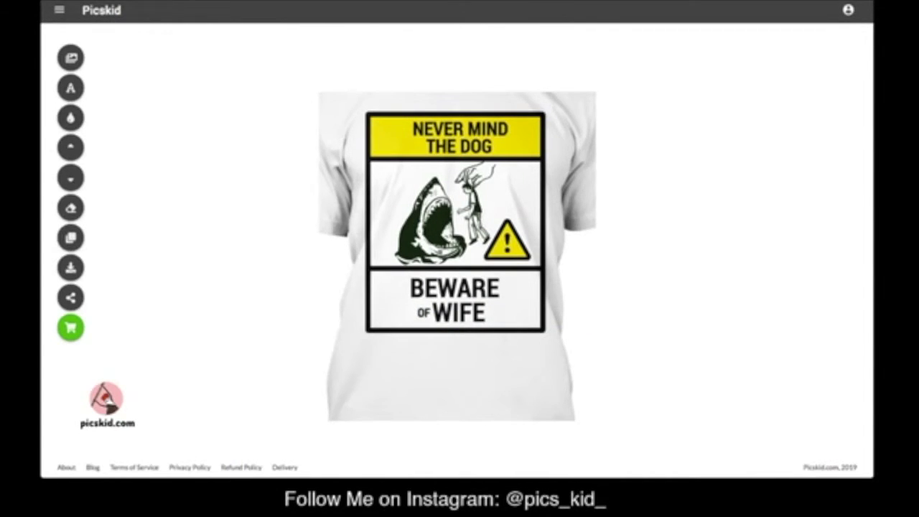
pyautogui.click(454, 145)
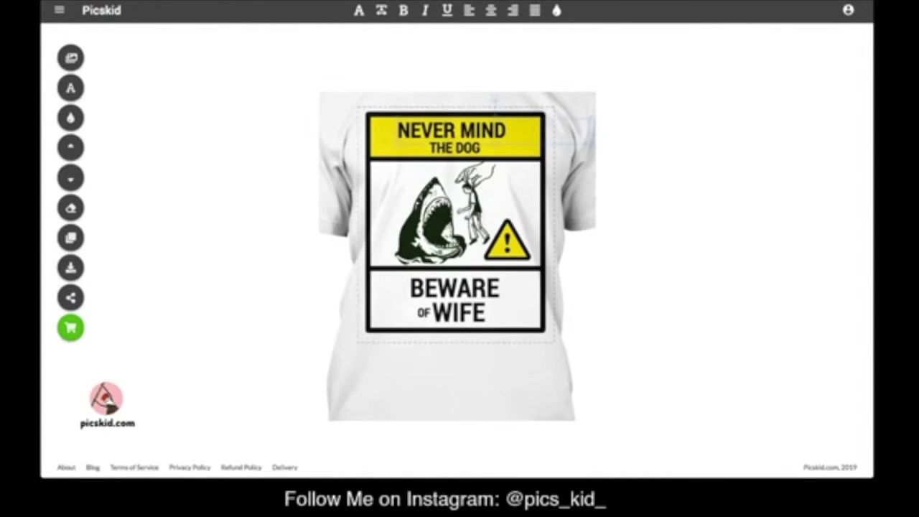
# - Replace the banner headline with a copy of BEWARE retyped as NEVERMIND
pyautogui.click(70, 207)
pyautogui.click(454, 288)
pyautogui.click(70, 237)
pyautogui.moveTo(463, 295); pyautogui.dragTo(454, 130)
pyautogui.doubleClick(454, 129)
pyautogui.write('NEVERM')
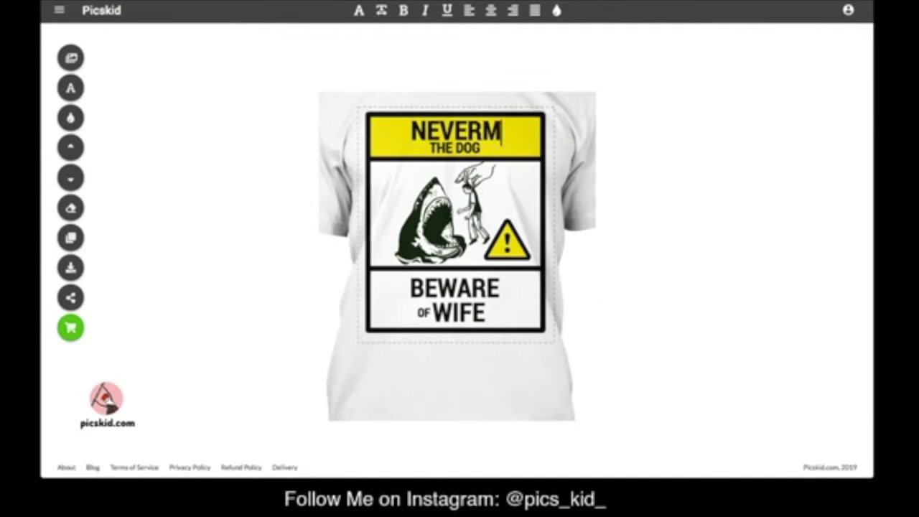
pyautogui.write('IND')
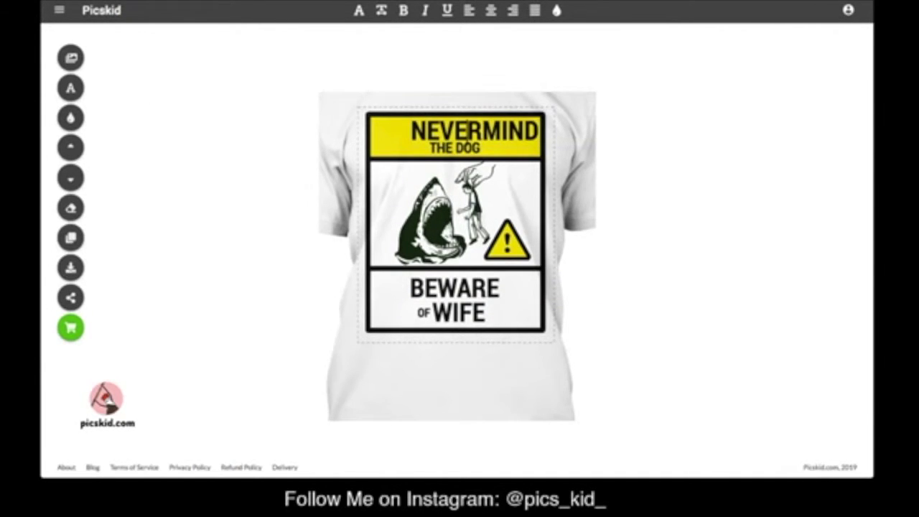
pyautogui.press('Escape')
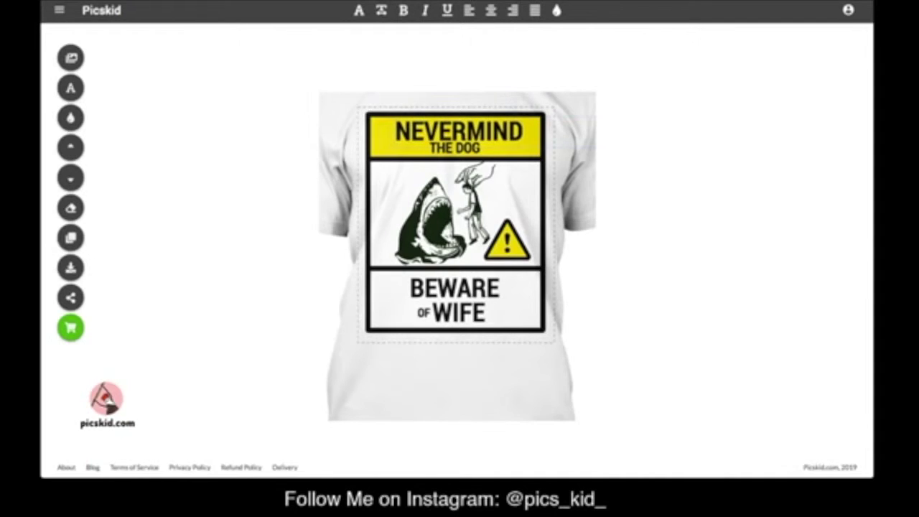
pyautogui.press('Escape')
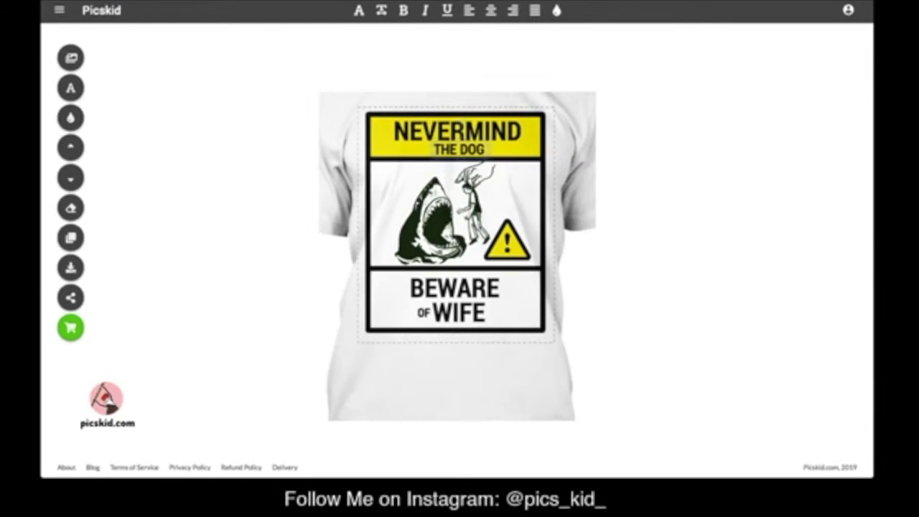
# - Replace THE DOG with a copy of the small OF, forming OF THE DOG under NEVERMIND
pyautogui.click(70, 207)
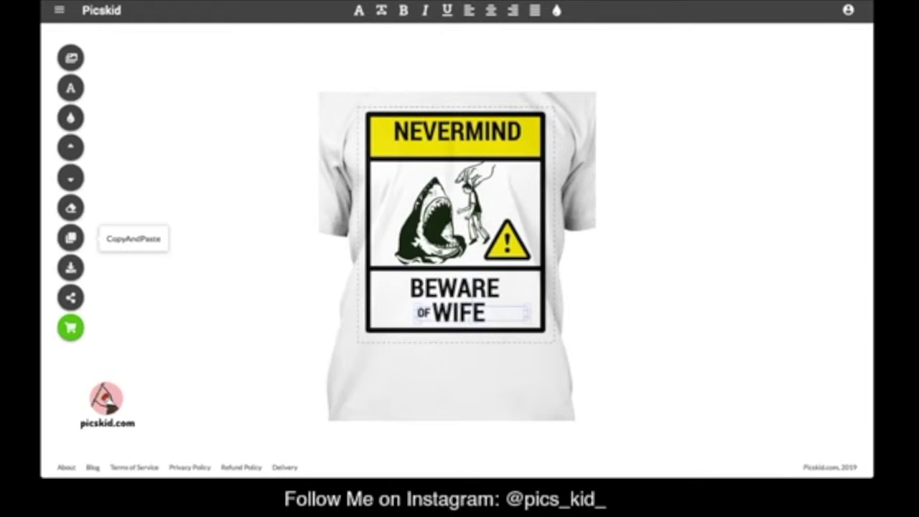
pyautogui.click(71, 237)
pyautogui.moveTo(430, 316); pyautogui.dragTo(447, 148)
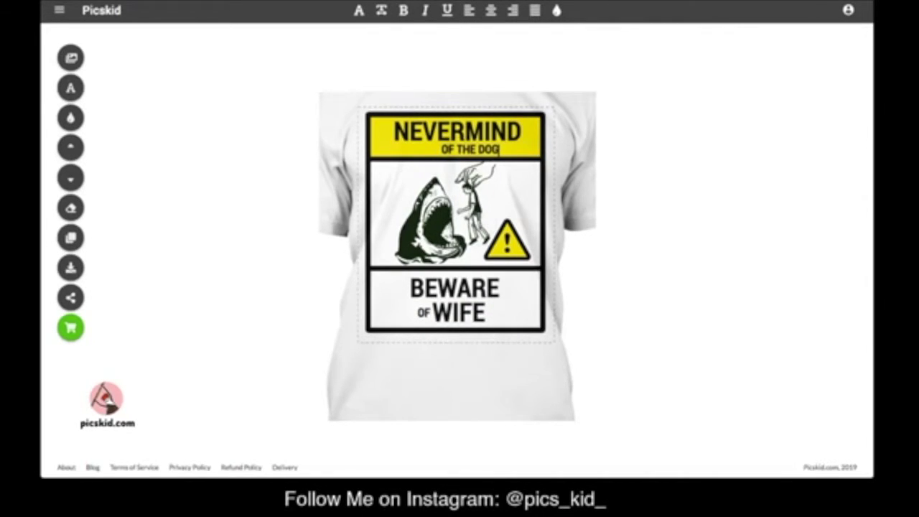
pyautogui.moveTo(470, 149); pyautogui.dragTo(455, 149)
pyautogui.press('Escape')
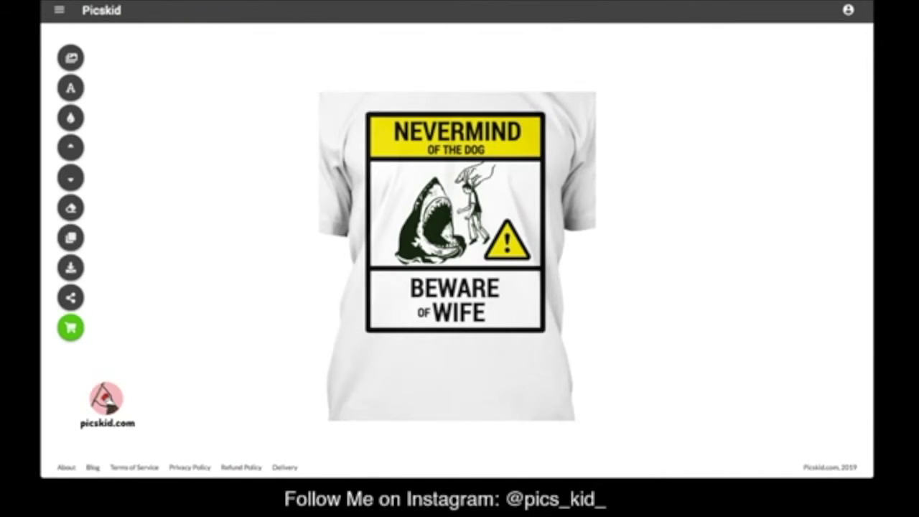
pyautogui.click(455, 149)
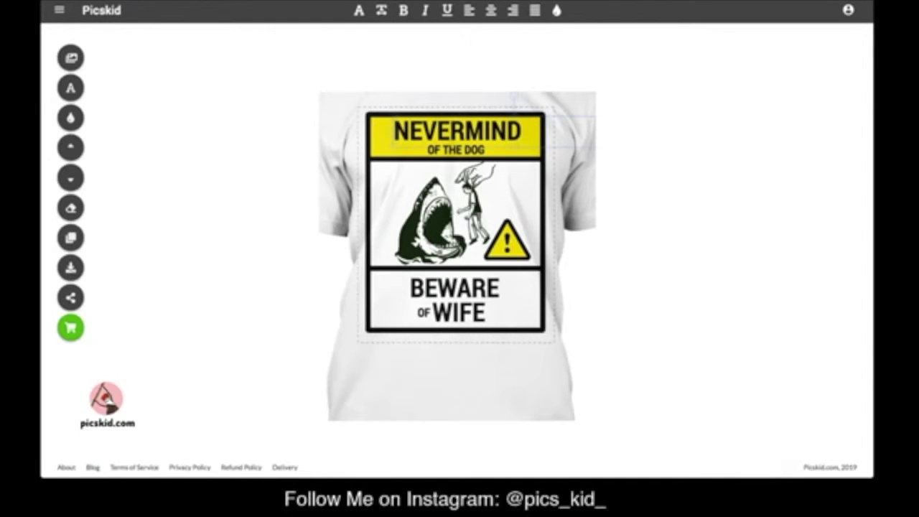
pyautogui.press('Escape')
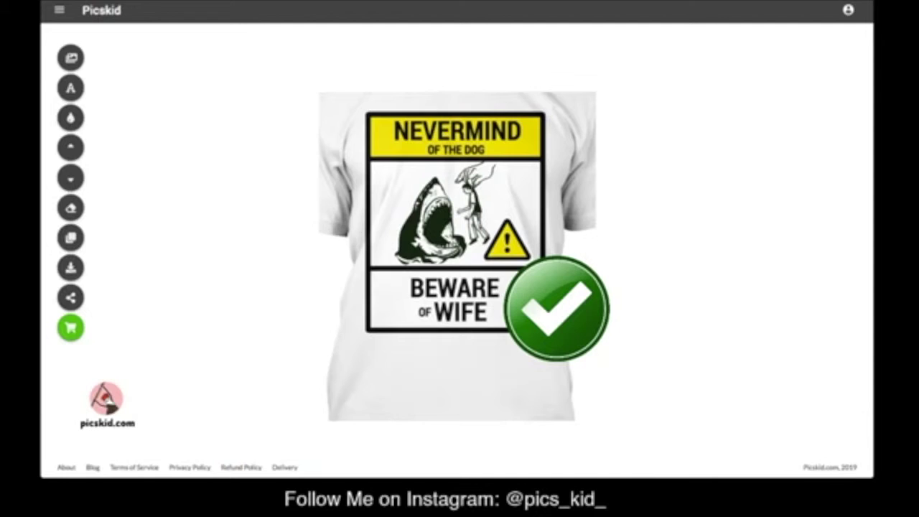
pyautogui.click(470, 130)
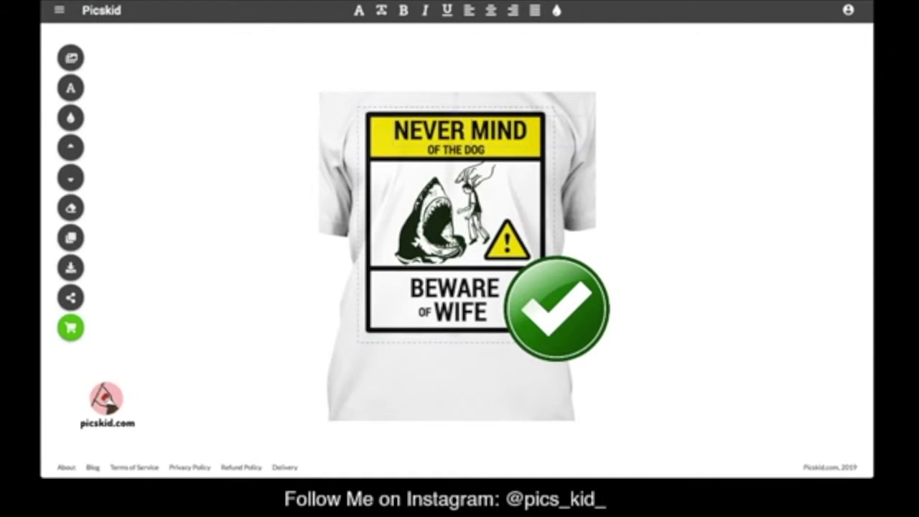
# - Finish the NEVER MIND headline and download the design as a PNG, accepting the terms
pyautogui.press('Escape')
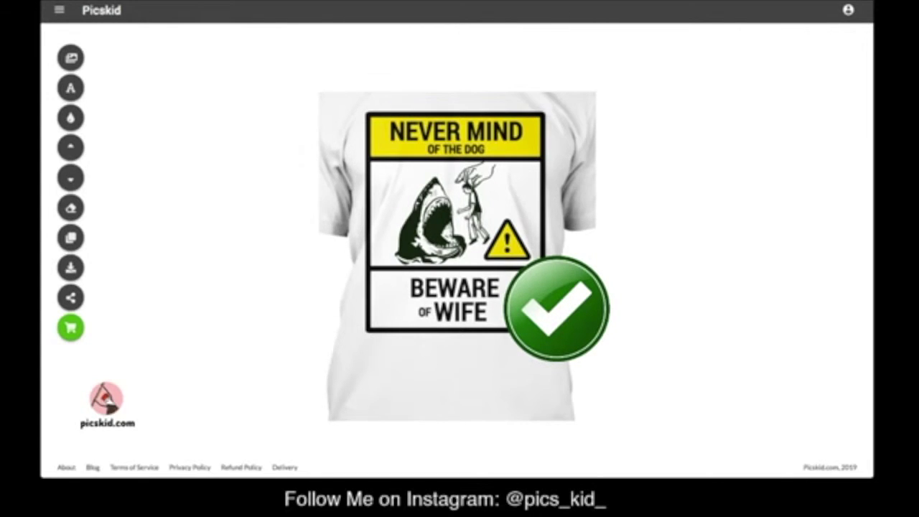
pyautogui.click(70, 267)
pyautogui.click(452, 244)
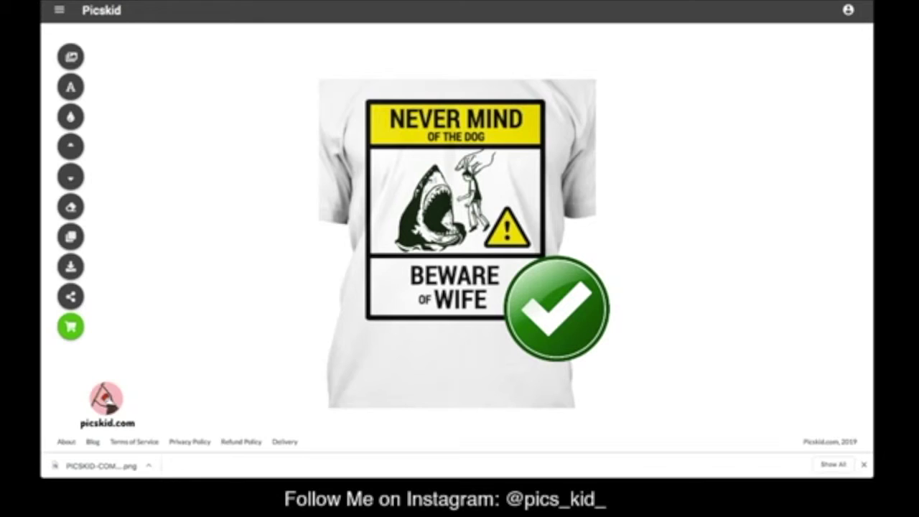
# - Close the browser's download bar
pyautogui.click(863, 465)
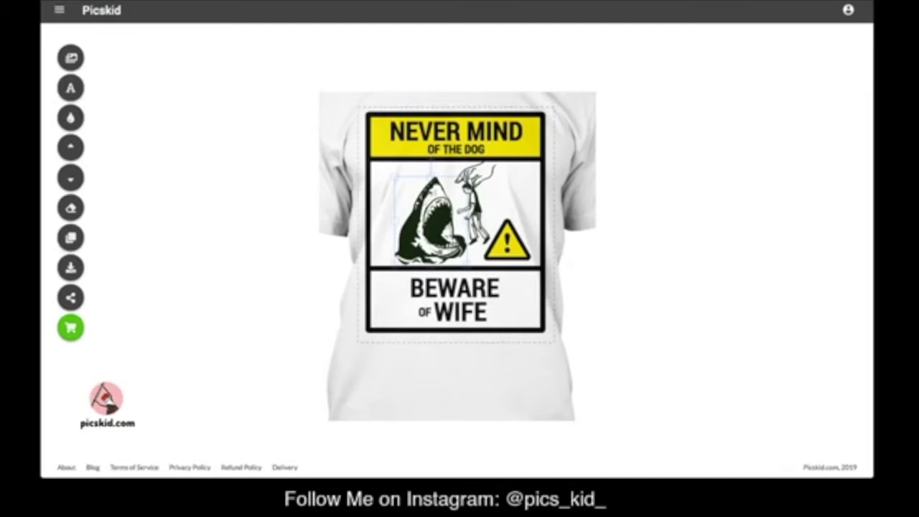
# - Dismiss the download terms prompt and delete the NEVER MIND, OF THE DOG, hanging man and shark elements
pyautogui.click(70, 267)
pyautogui.click(423, 246)
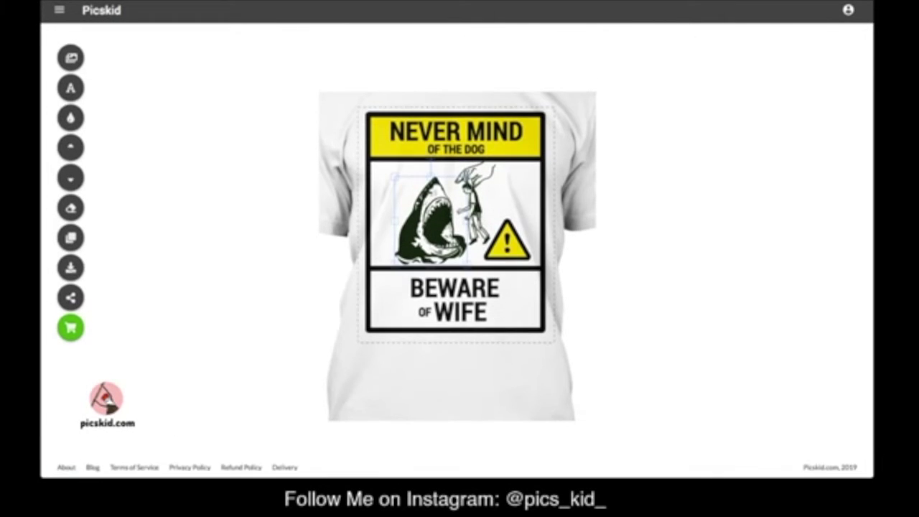
pyautogui.click(455, 129)
pyautogui.click(71, 208)
pyautogui.click(70, 207)
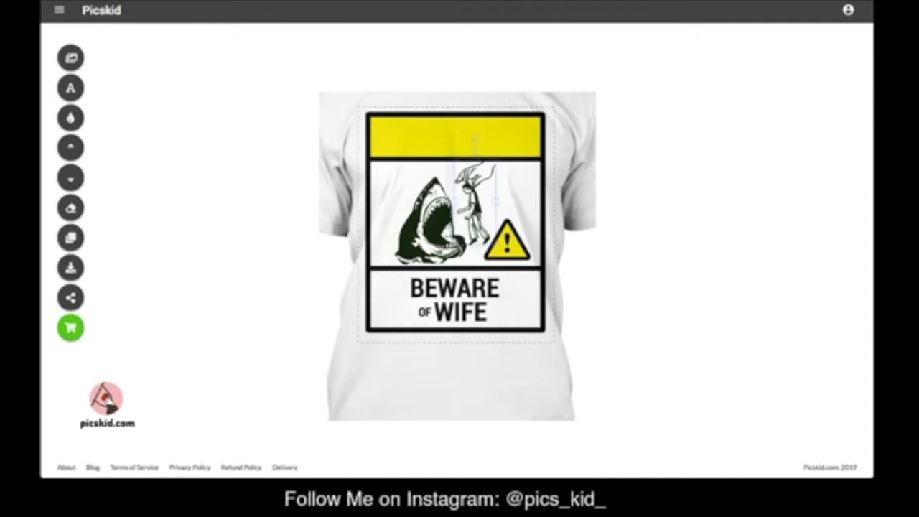
pyautogui.click(70, 207)
pyautogui.click(71, 207)
# - Delete the warning triangle, the BEWARE, OF and WIFE texts, and the empty sign frame
pyautogui.click(70, 207)
pyautogui.click(455, 288)
pyautogui.click(70, 207)
pyautogui.click(424, 311)
pyautogui.click(70, 207)
pyautogui.click(460, 311)
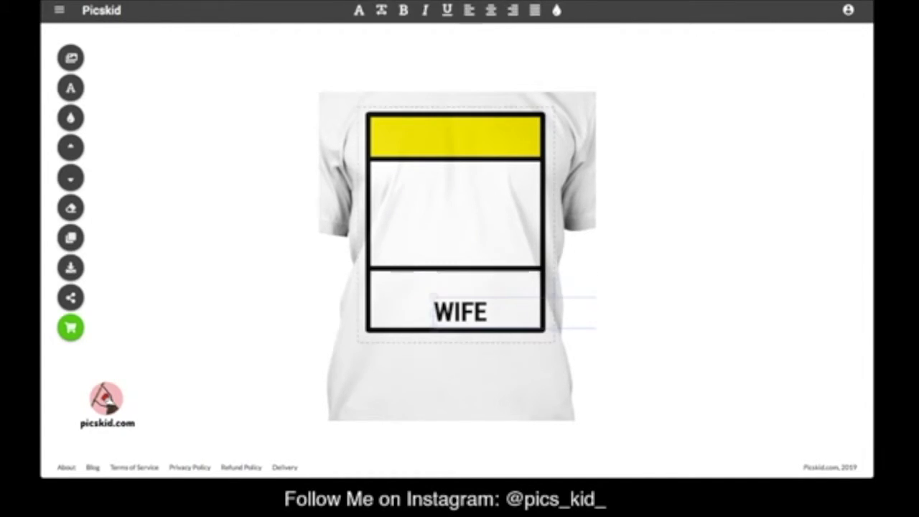
pyautogui.click(70, 207)
pyautogui.click(71, 208)
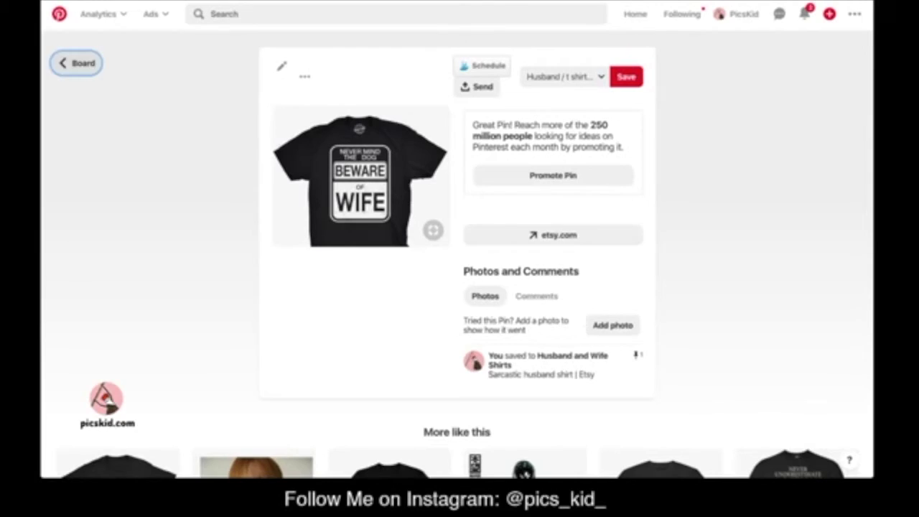
# - Return to the Husband and Wife Shirts board and open the My Wife Isn't Always Right pin
pyautogui.click(76, 62)
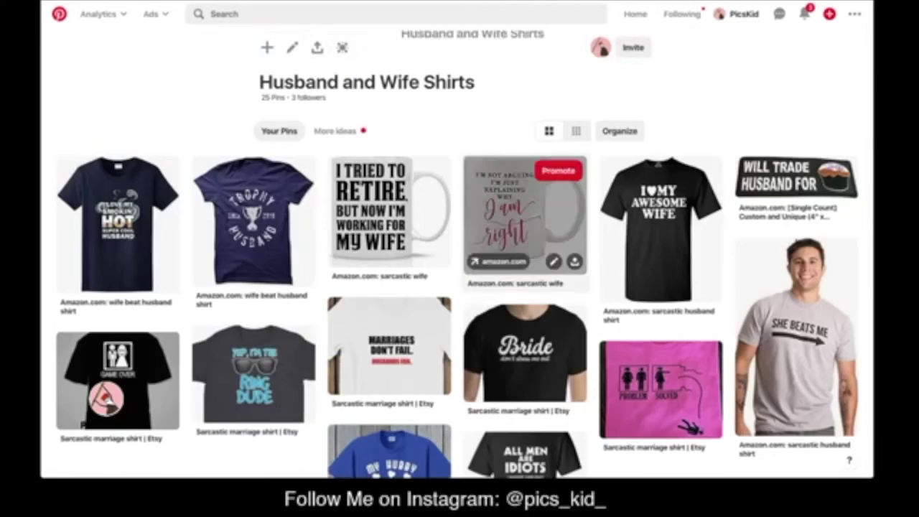
pyautogui.scroll(-3, 106, 397)
pyautogui.scroll(-2, 106, 397)
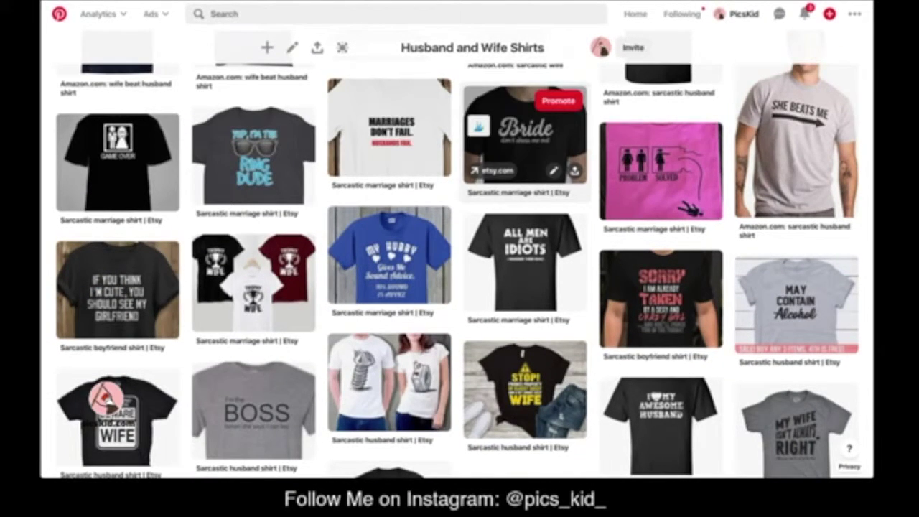
pyautogui.scroll(-2, 524, 183)
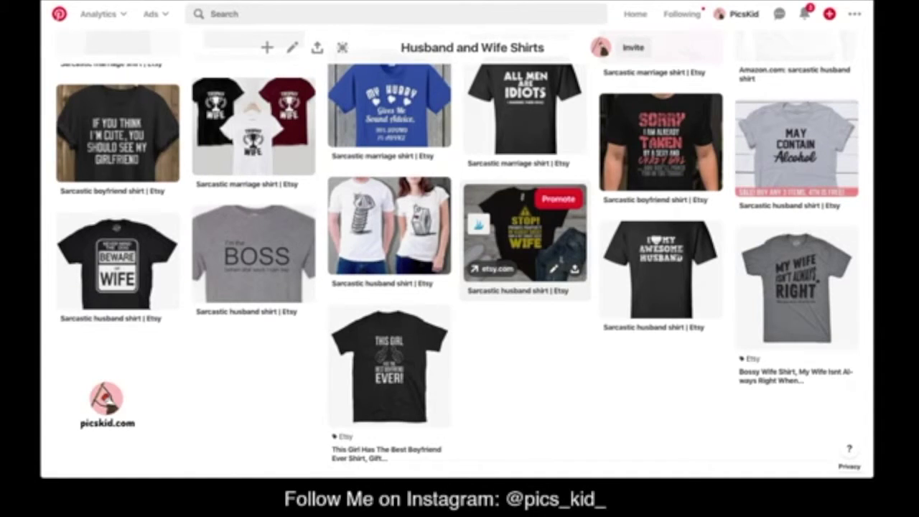
pyautogui.click(797, 287)
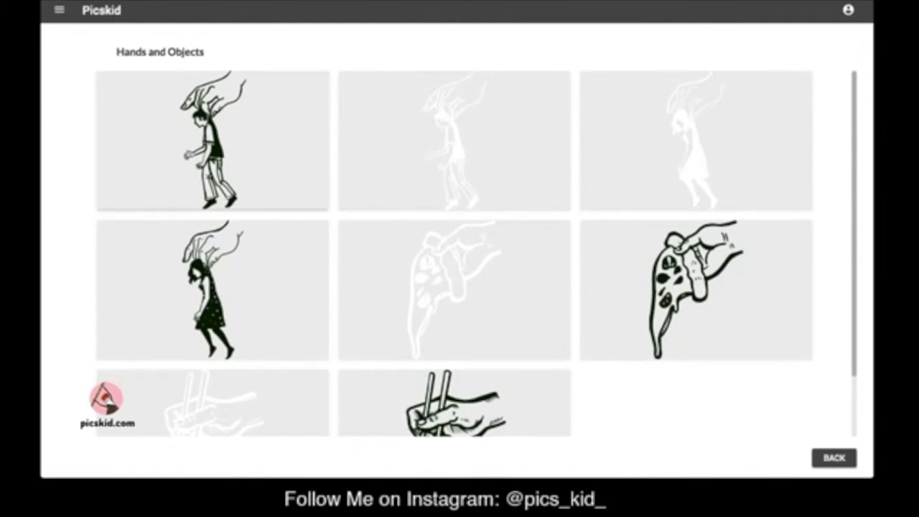
# - Place the hand-holding-a-dangling-man clipart to the right and add 'MY WIFE' text in Oswald
pyautogui.click(212, 140)
pyautogui.moveTo(394, 183); pyautogui.dragTo(511, 194)
pyautogui.click(70, 88)
pyautogui.click(117, 51)
pyautogui.write('MY W')
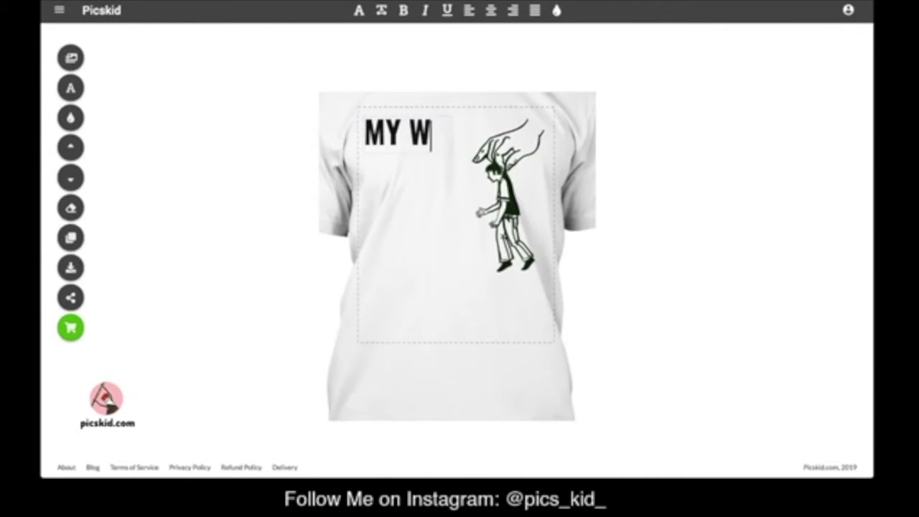
pyautogui.write('IFE')
# - Position the MY WIFE text just left of the dangling man
pyautogui.moveTo(402, 153); pyautogui.dragTo(427, 174)
pyautogui.moveTo(503, 186); pyautogui.dragTo(507, 190)
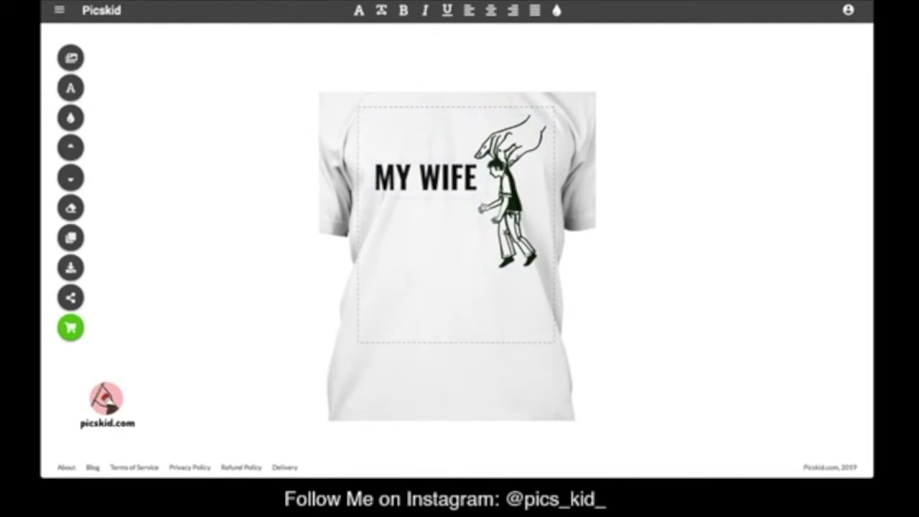
pyautogui.press('Escape')
pyautogui.moveTo(426, 181); pyautogui.dragTo(434, 184)
pyautogui.press('Escape')
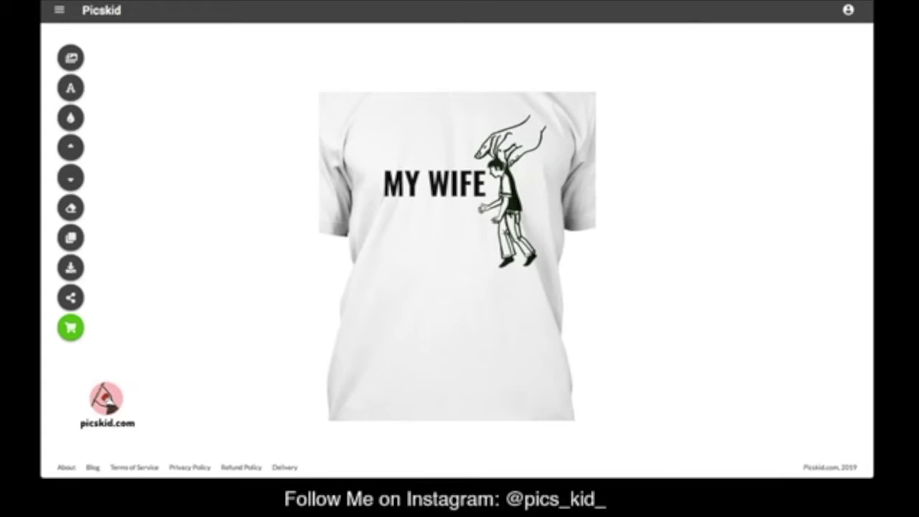
# - Duplicate MY WIFE and change the copy below it to ISN'T
pyautogui.click(434, 184)
pyautogui.click(70, 236)
pyautogui.moveTo(434, 188); pyautogui.dragTo(434, 216)
pyautogui.doubleClick(434, 216)
pyautogui.write("ISN'T")
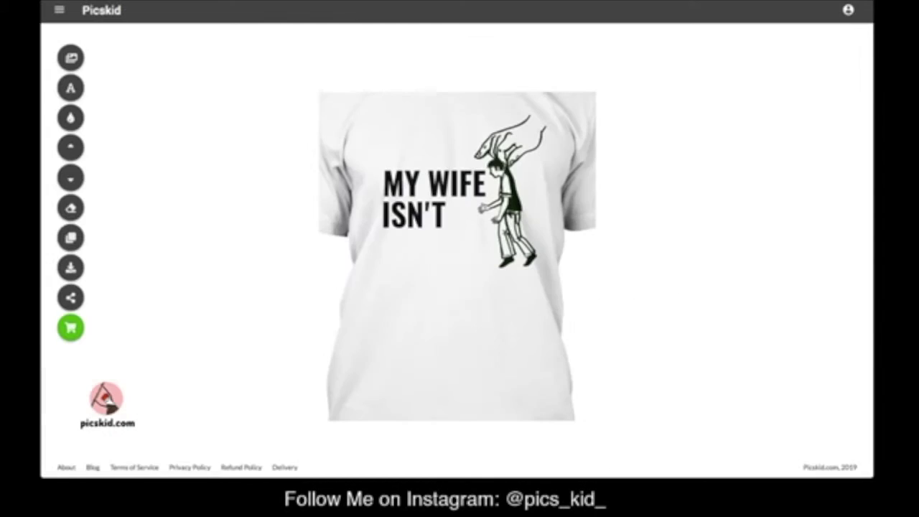
pyautogui.press('Escape')
# - Add ALWAYS and RIGHT as the third and fourth stacked lines from duplicates
pyautogui.click(70, 237)
pyautogui.moveTo(413, 215); pyautogui.dragTo(413, 246)
pyautogui.doubleClick(413, 246)
pyautogui.write('ALWAYS')
pyautogui.press('Escape')
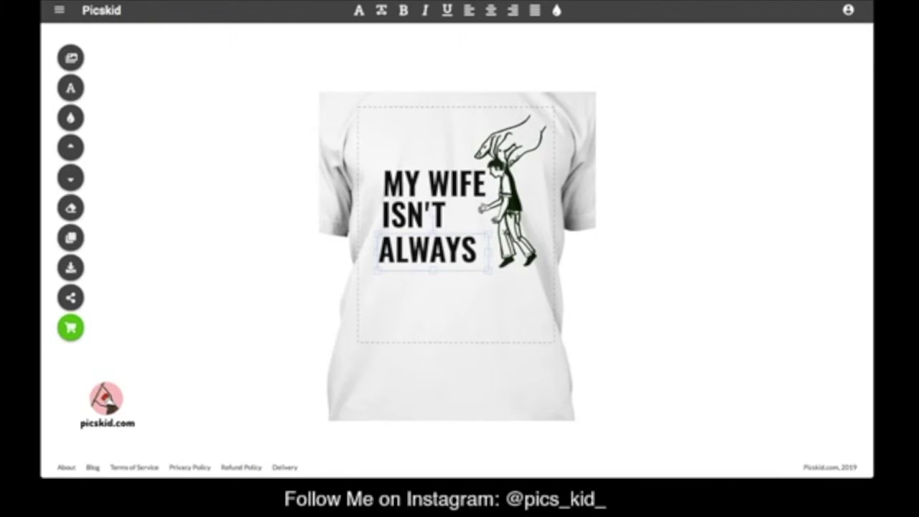
pyautogui.click(70, 237)
pyautogui.moveTo(428, 256); pyautogui.dragTo(429, 281)
pyautogui.doubleClick(428, 282)
pyautogui.write('RIGHT')
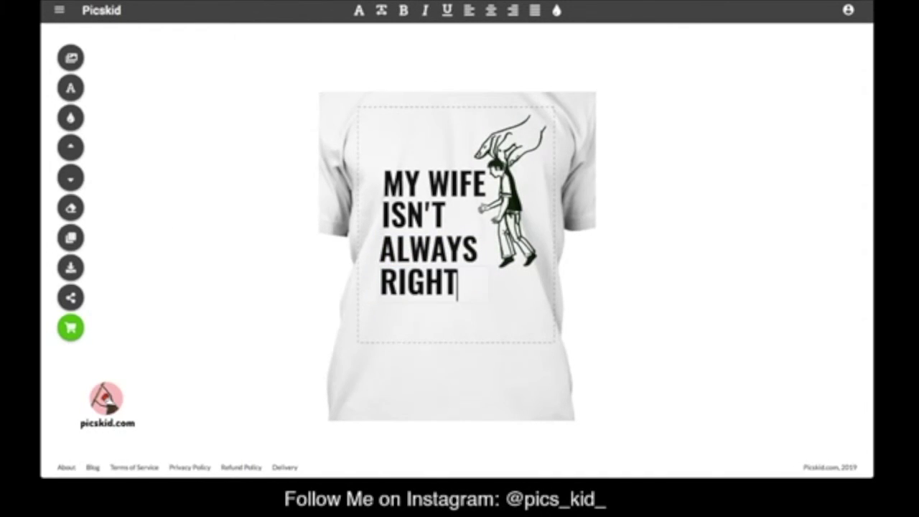
pyautogui.click(509, 187)
# - Resize the dangling-man clipart and set it beside the slogan lines
pyautogui.moveTo(546, 109); pyautogui.dragTo(519, 141)
pyautogui.moveTo(506, 190); pyautogui.dragTo(500, 245)
pyautogui.click(682, 323)
pyautogui.click(502, 244)
pyautogui.moveTo(522, 198); pyautogui.dragTo(534, 180)
pyautogui.click(681, 323)
# - Move the whole slogan and clipart group up toward the collar
pyautogui.moveTo(366, 150); pyautogui.dragTo(597, 336)
pyautogui.moveTo(459, 237); pyautogui.dragTo(440, 178)
pyautogui.click(409, 125)
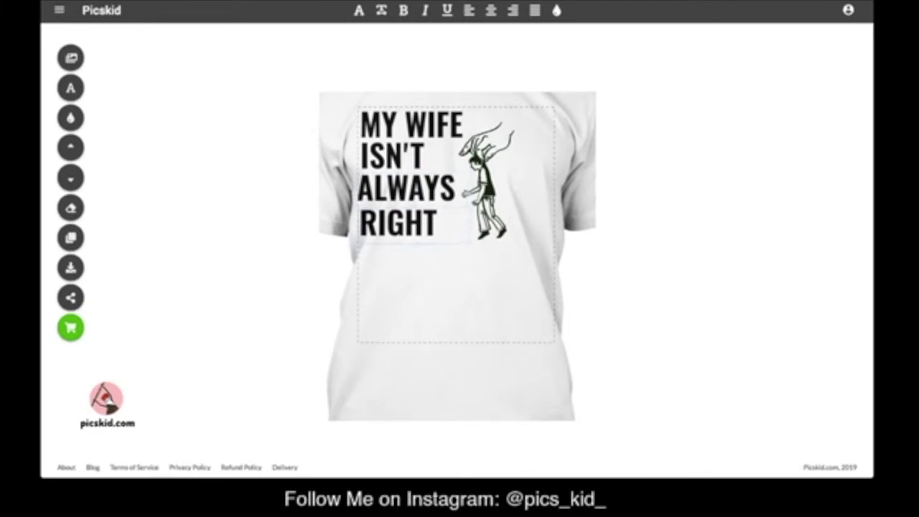
pyautogui.moveTo(343, 97); pyautogui.dragTo(559, 300)
pyautogui.moveTo(445, 180); pyautogui.dragTo(463, 188)
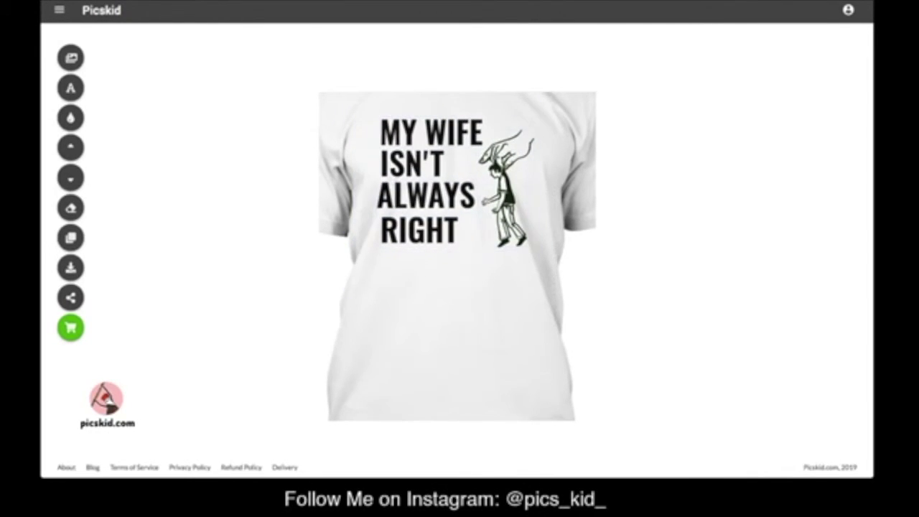
# - Add a Lato asterisk '*' and place it right after RIGHT
pyautogui.click(428, 195)
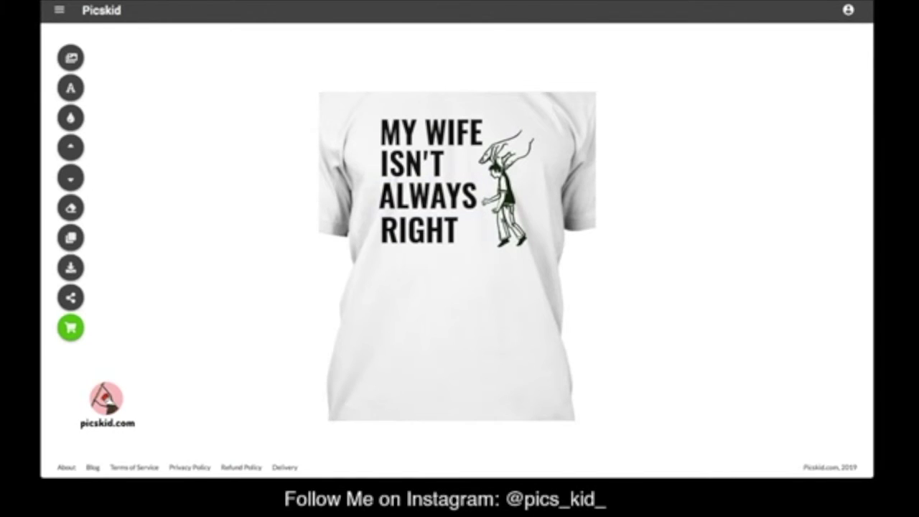
pyautogui.press('Escape')
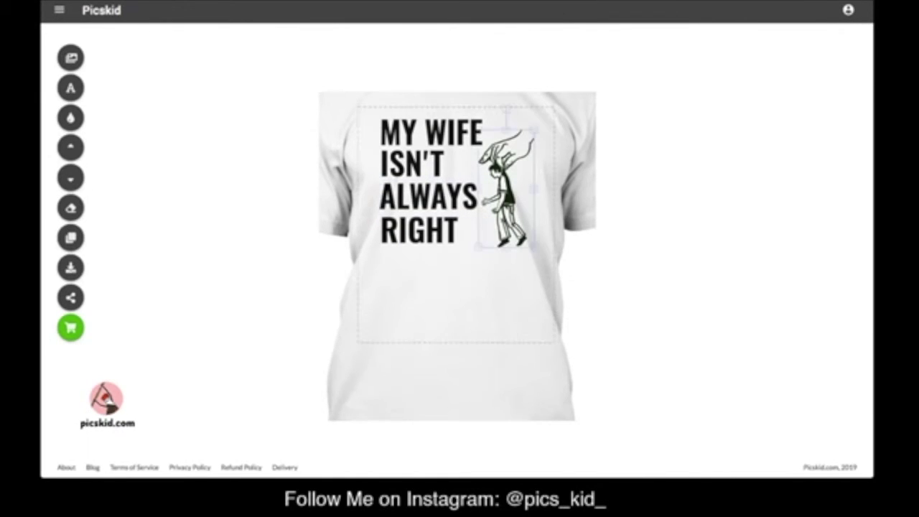
pyautogui.click(70, 88)
pyautogui.click(112, 79)
pyautogui.write('*')
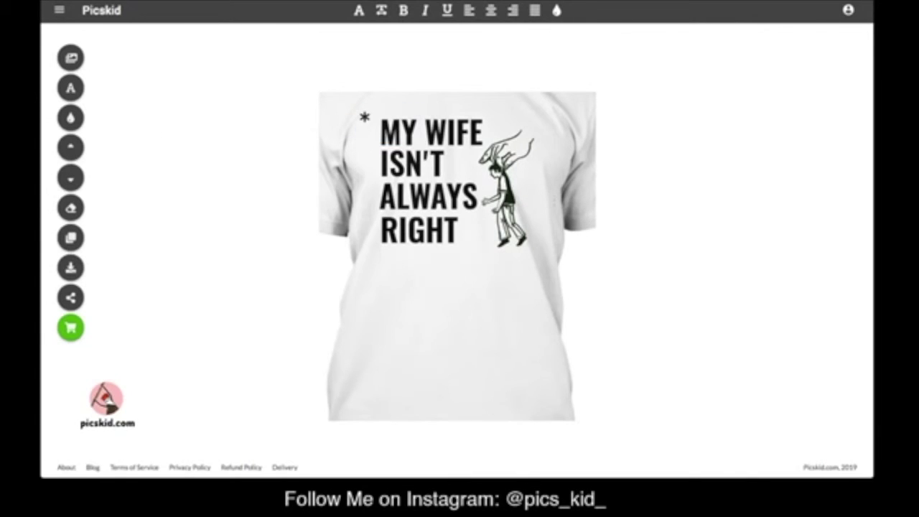
pyautogui.moveTo(364, 117); pyautogui.dragTo(465, 224)
pyautogui.press('Escape')
# - Duplicate the asterisk and place the copy below RIGHT
pyautogui.click(465, 222)
pyautogui.hotkey('ctrl', 'v')
pyautogui.moveTo(474, 237); pyautogui.dragTo(384, 255)
pyautogui.press('Escape')
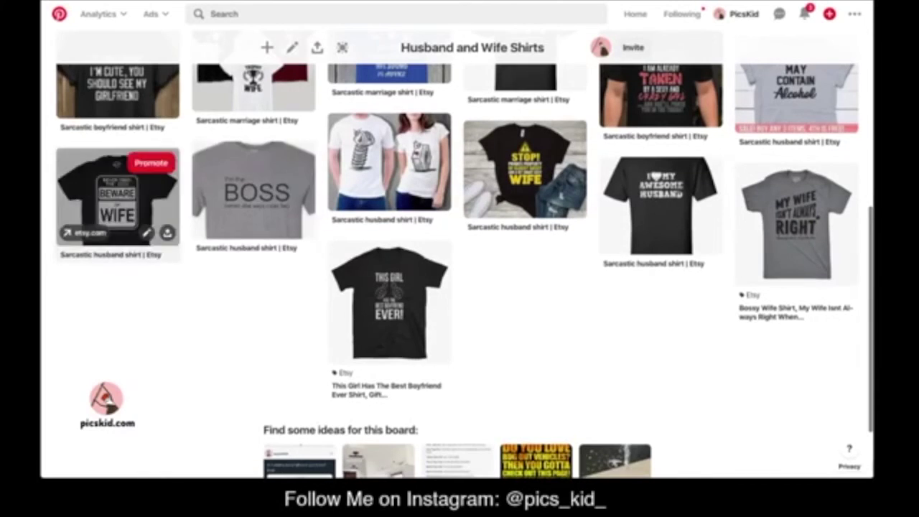
# - Check the My Wife Isn't Always Right reference pin and add an Open Sans text element
pyautogui.click(795, 215)
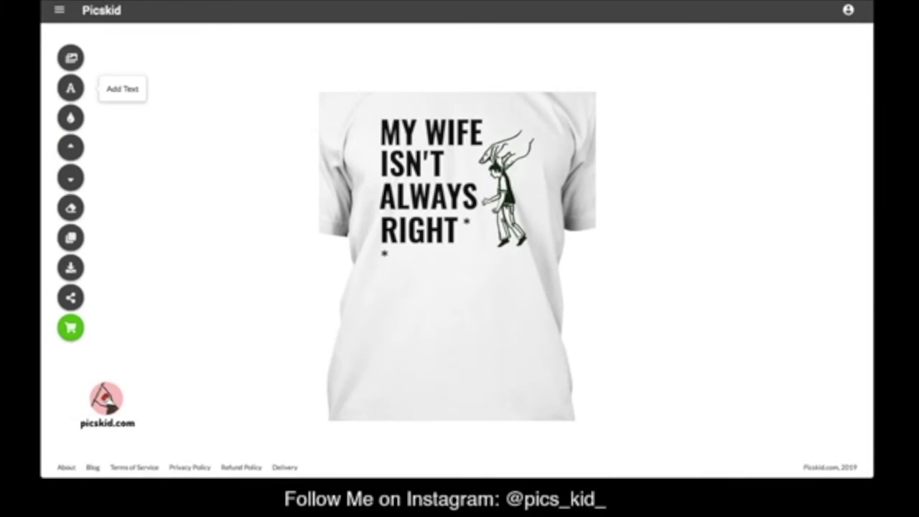
pyautogui.click(71, 88)
pyautogui.click(134, 117)
# - Type the caption 'BUT WHEN SHE IS, IT'S ALL THE TIME' into the new text box
pyautogui.hotkey('ctrl', 'a')
pyautogui.write('BUT WHEN')
pyautogui.press('Escape')
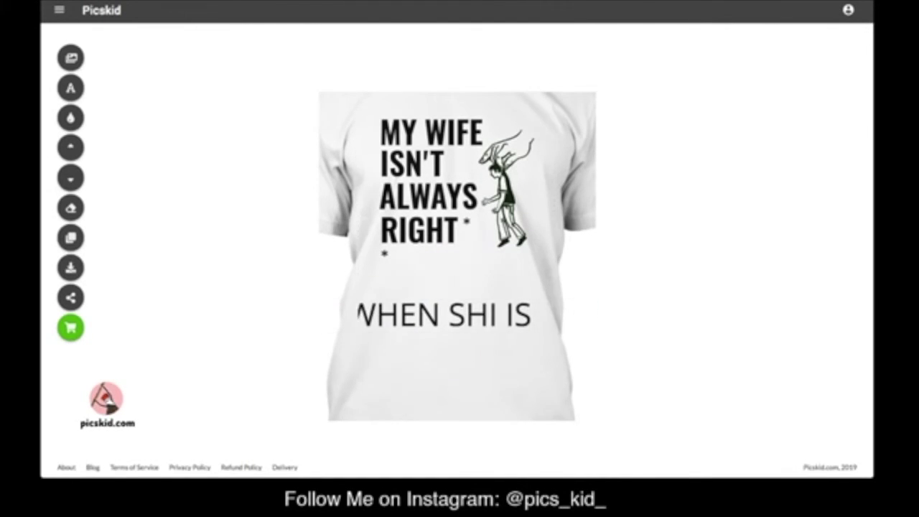
pyautogui.click(462, 271)
pyautogui.write('E IS')
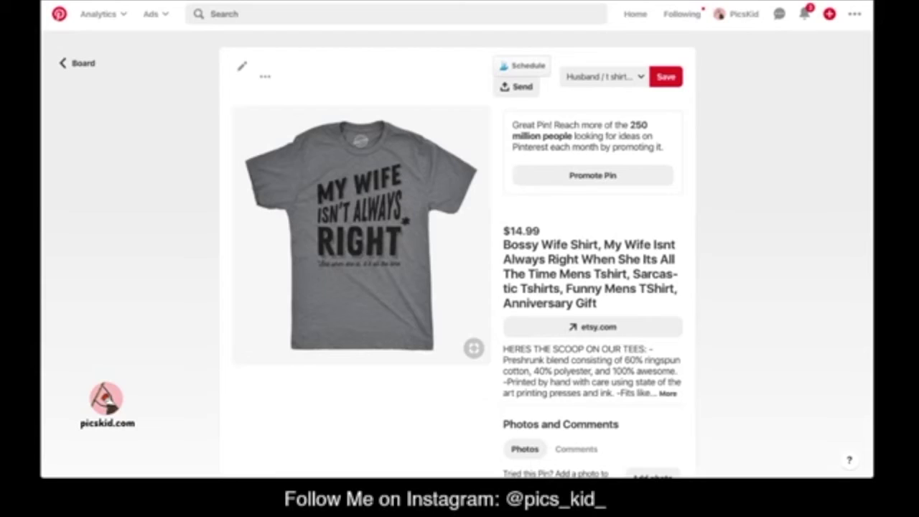
pyautogui.write(', IT')
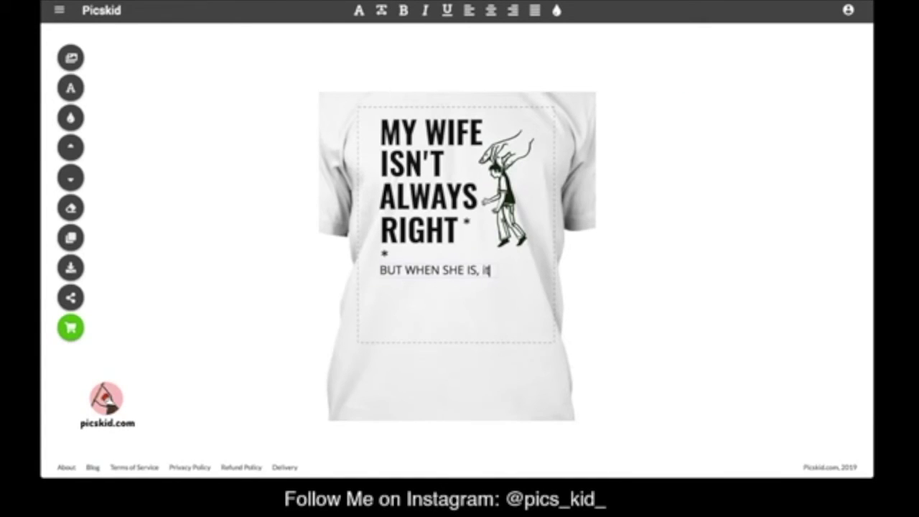
pyautogui.write("'S ALL THE TIME")
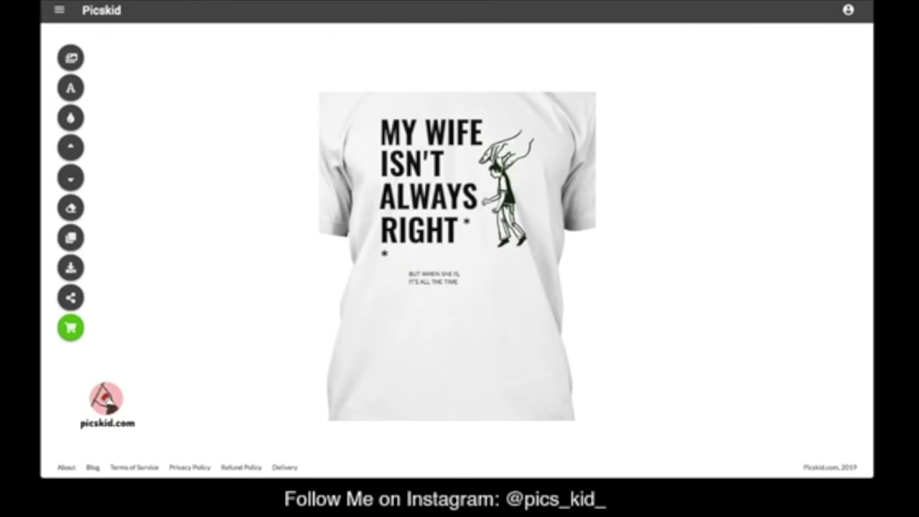
pyautogui.click(460, 274)
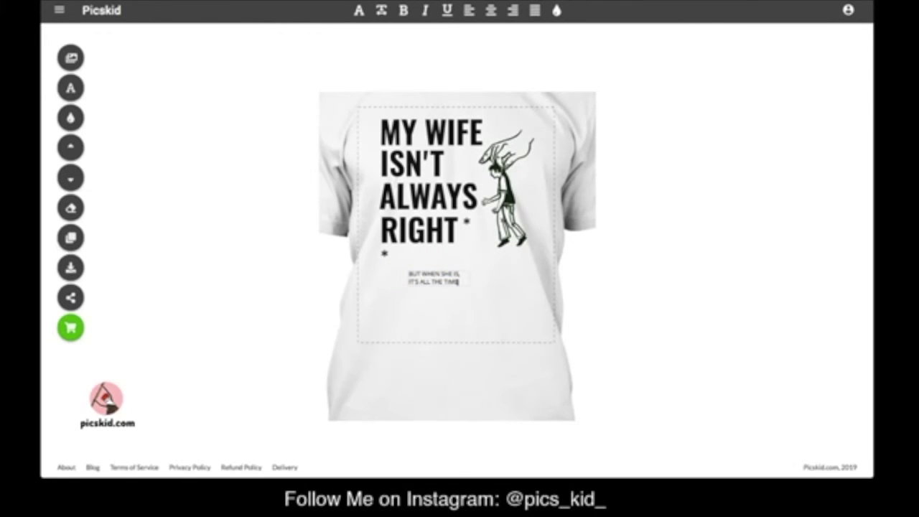
# - Join the caption into a single line and move it up under the asterisk
pyautogui.press('Return')
pyautogui.press('BackSpace')
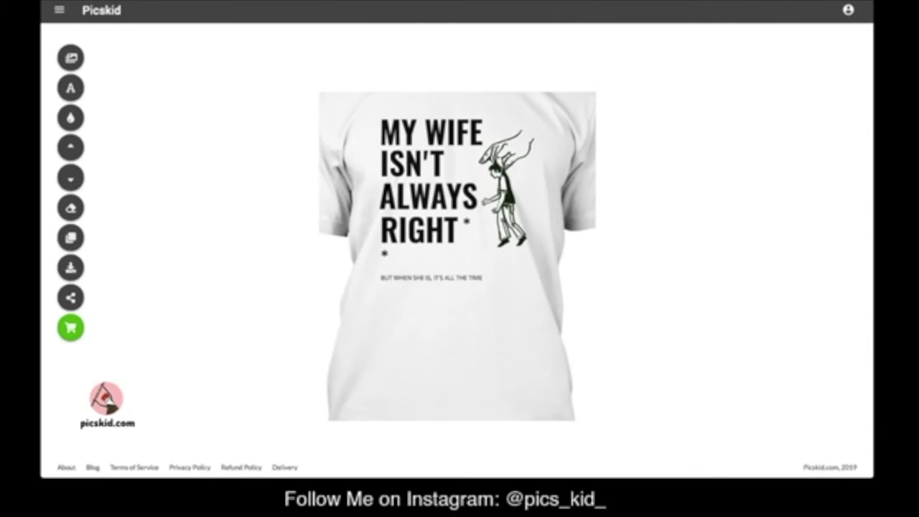
pyautogui.click(393, 256)
pyautogui.click(431, 277)
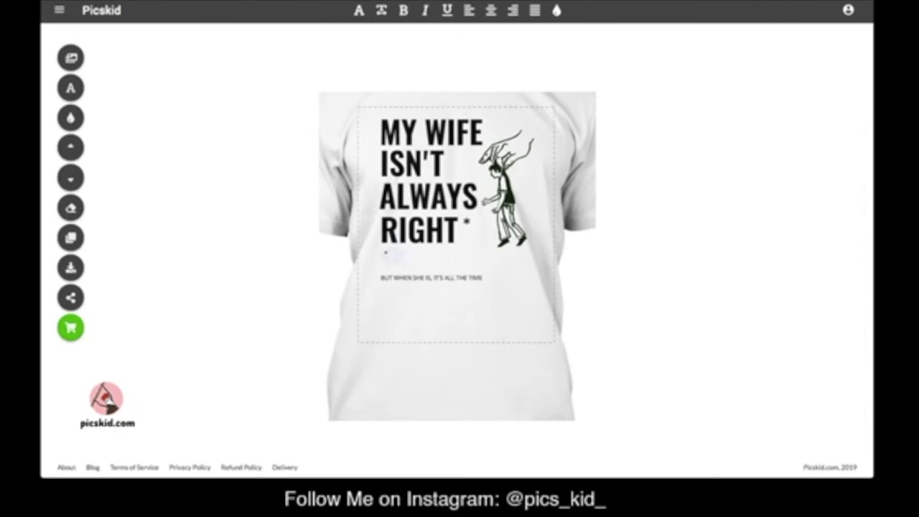
pyautogui.moveTo(430, 277); pyautogui.dragTo(431, 264)
pyautogui.press('Escape')
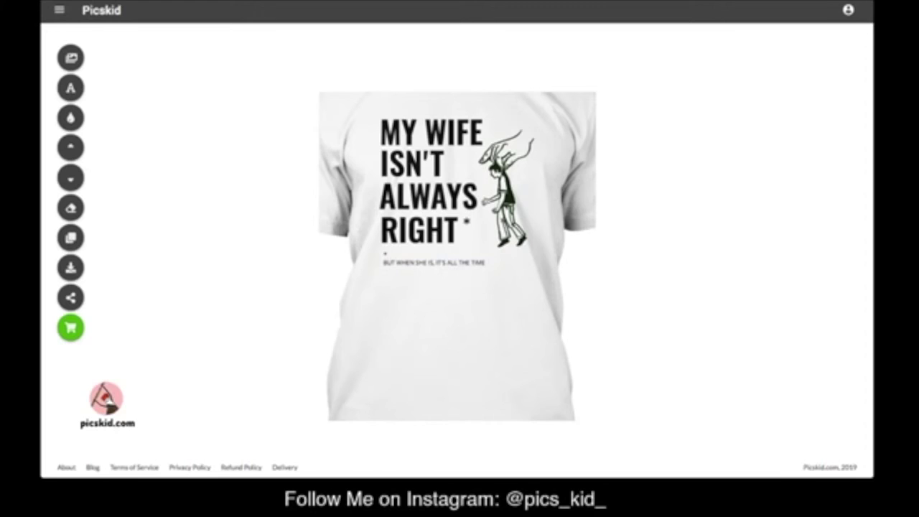
# - Shrink the caption and set it next to the lower asterisk
pyautogui.click(434, 263)
pyautogui.press('Escape')
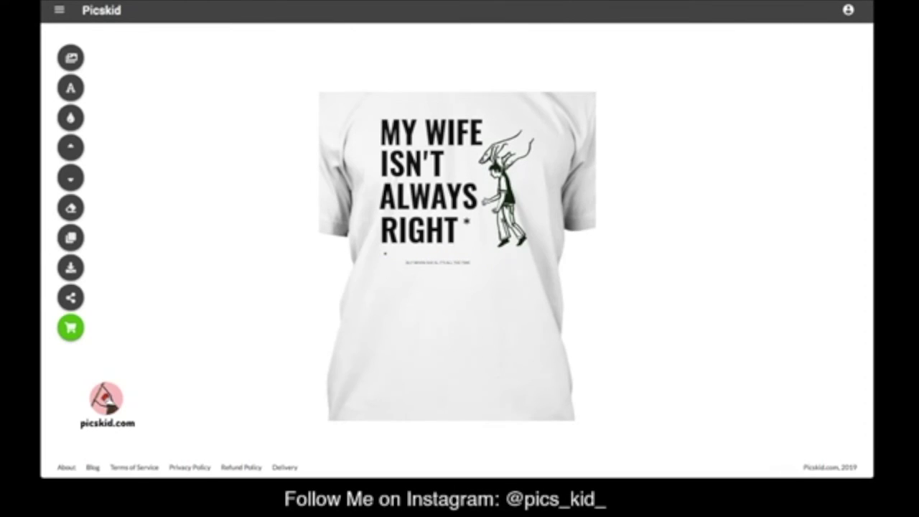
pyautogui.click(438, 262)
pyautogui.moveTo(438, 262); pyautogui.dragTo(421, 254)
pyautogui.press('Escape')
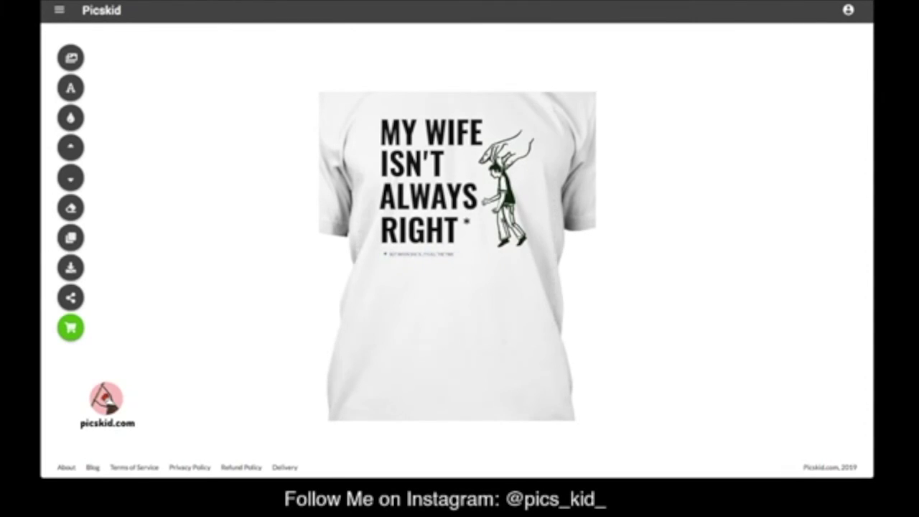
# - Tuck the upper asterisk closer to RIGHT
pyautogui.click(466, 222)
pyautogui.moveTo(465, 221); pyautogui.dragTo(462, 219)
pyautogui.press('Escape')
pyautogui.click(433, 255)
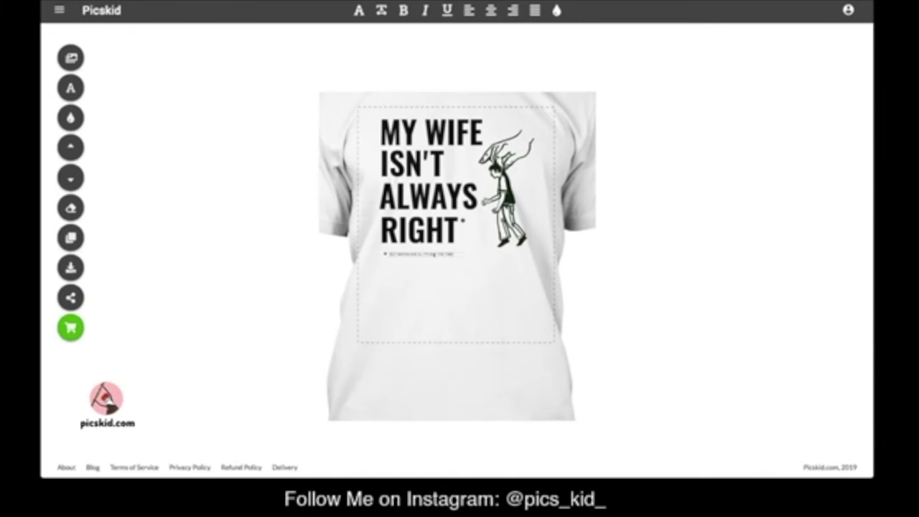
pyautogui.press('Escape')
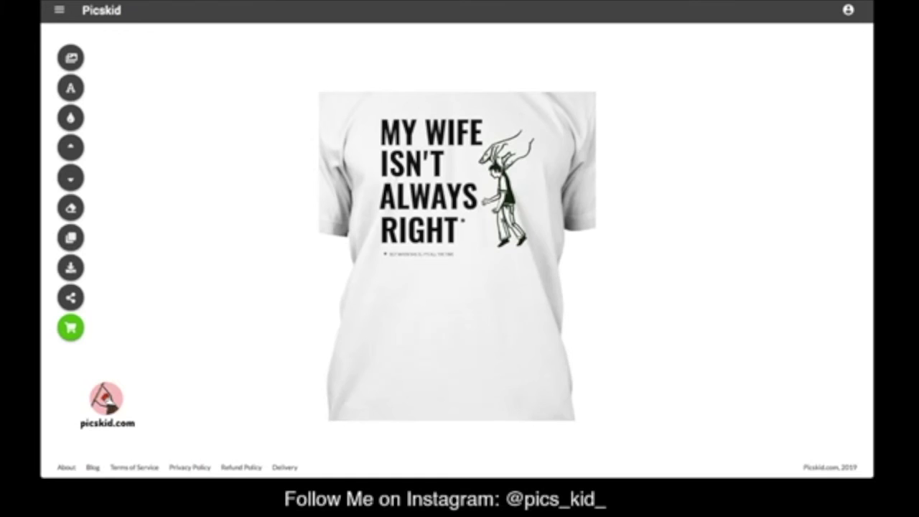
# - Nudge the caption slightly left and down under RIGHT
pyautogui.click(420, 254)
pyautogui.press('Escape')
pyautogui.moveTo(420, 255); pyautogui.dragTo(415, 254)
pyautogui.press('Escape')
pyautogui.click(415, 254)
pyautogui.press('Escape')
pyautogui.moveTo(414, 254); pyautogui.dragTo(402, 256)
pyautogui.press('Escape')
# - Nudge the caption back up slightly with the Up arrow
pyautogui.press('Escape')
pyautogui.click(401, 256)
pyautogui.press('Escape')
pyautogui.click(414, 256)
pyautogui.press('Escape')
pyautogui.click(414, 257)
pyautogui.press('Up')
pyautogui.press('Up')
pyautogui.press('Up')
# - Shift the whole design slightly right and down on the shirt
pyautogui.press('Escape')
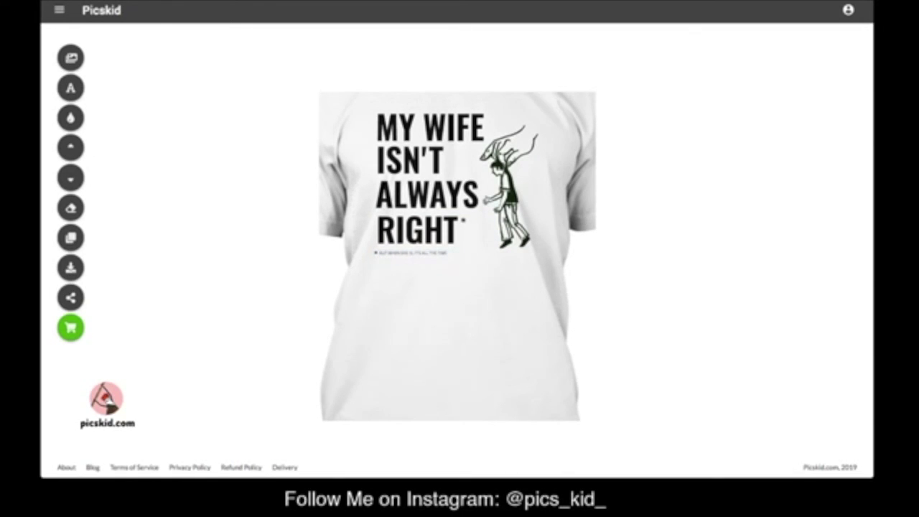
pyautogui.click(431, 179)
pyautogui.moveTo(430, 180); pyautogui.dragTo(434, 181)
pyautogui.press('Escape')
pyautogui.click(414, 255)
# - Nudge the caption down slightly with the Down arrow, then check the MY WIFE line
pyautogui.press('Escape')
pyautogui.click(414, 255)
pyautogui.press('Escape')
pyautogui.click(414, 255)
pyautogui.press('Down')
pyautogui.press('Down')
pyautogui.press('Escape')
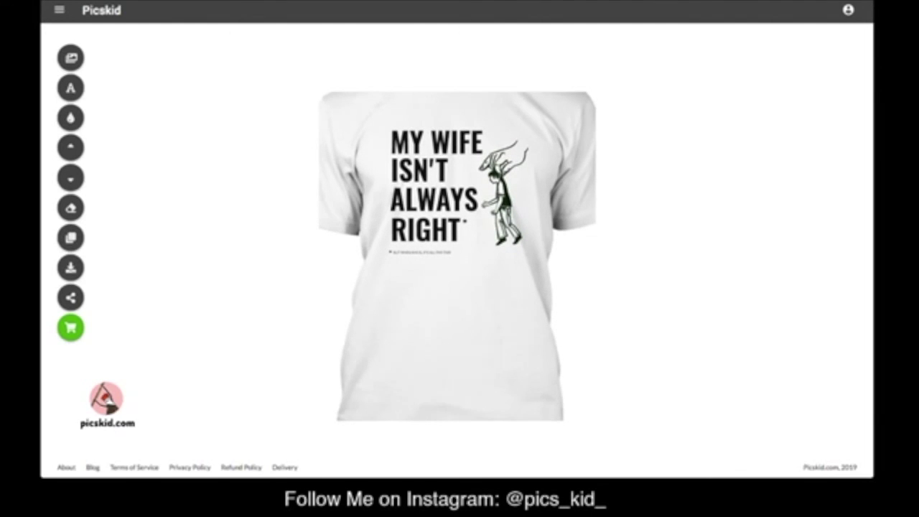
pyautogui.click(436, 142)
pyautogui.press('Escape')
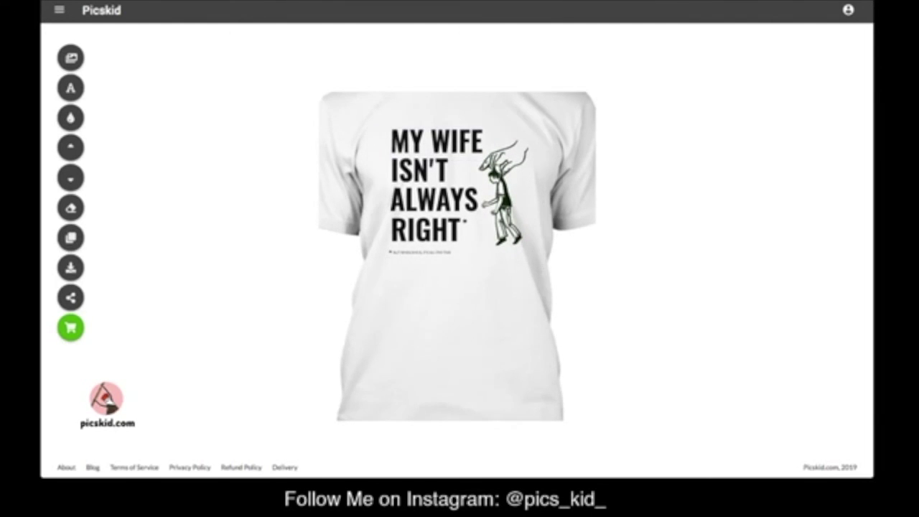